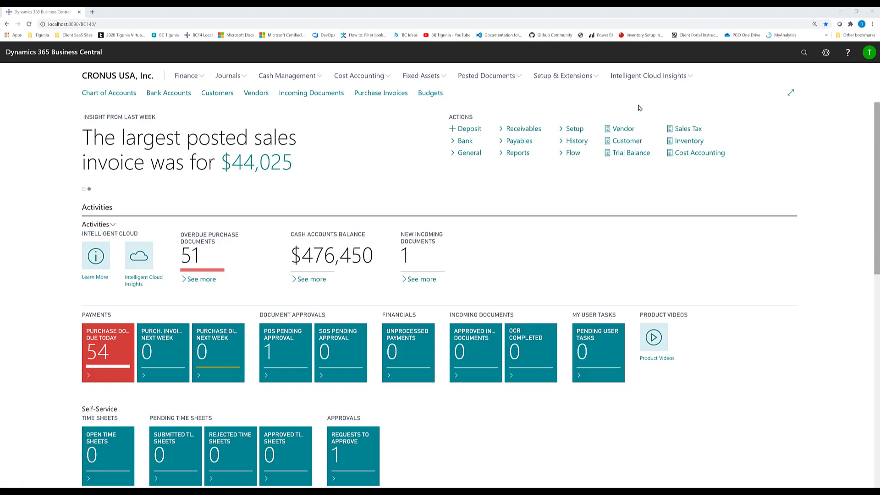
Step: Search for "account per" and open the Accounting Periods list
click(802, 54)
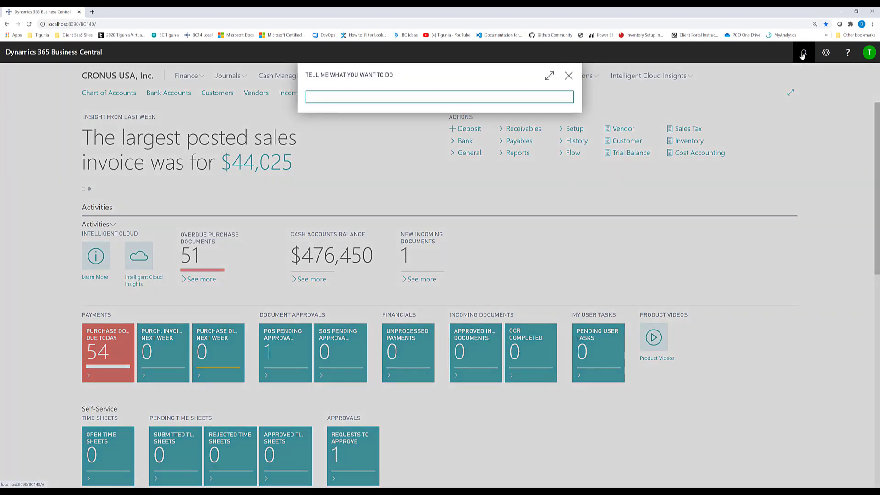
text(account per)
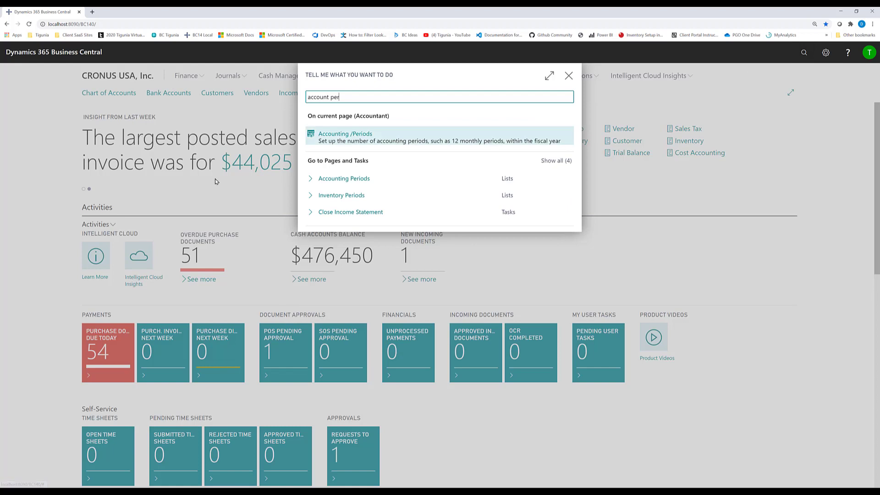
click(335, 179)
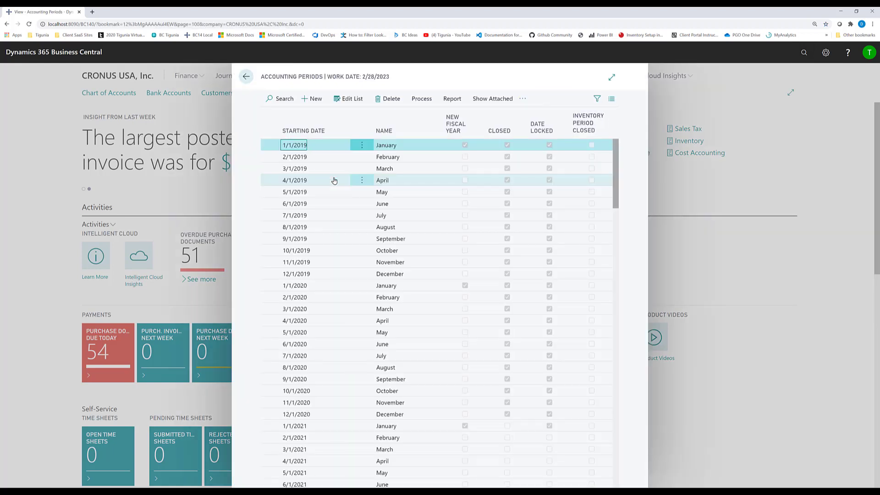
Step: Close the fiscal year from 01/01/21 to 12/31/21 in the accounting periods and confirm the closing
scroll(327, 225, down, 3)
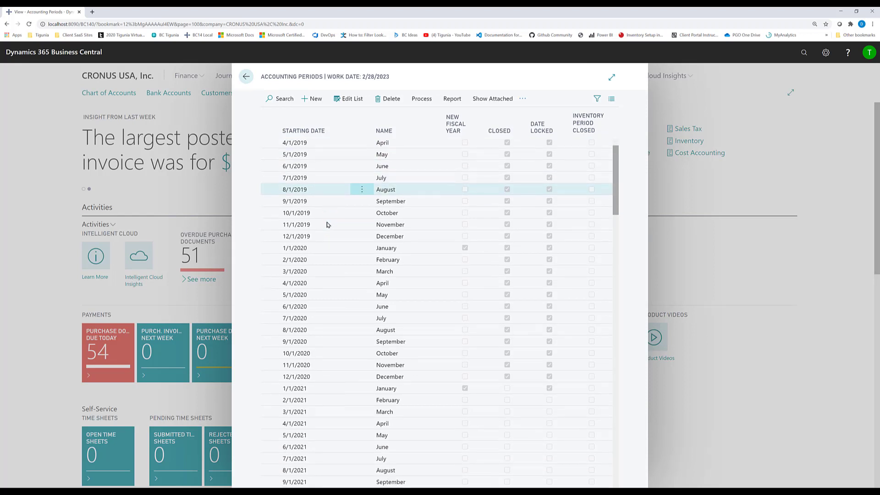
scroll(328, 224, down, 1)
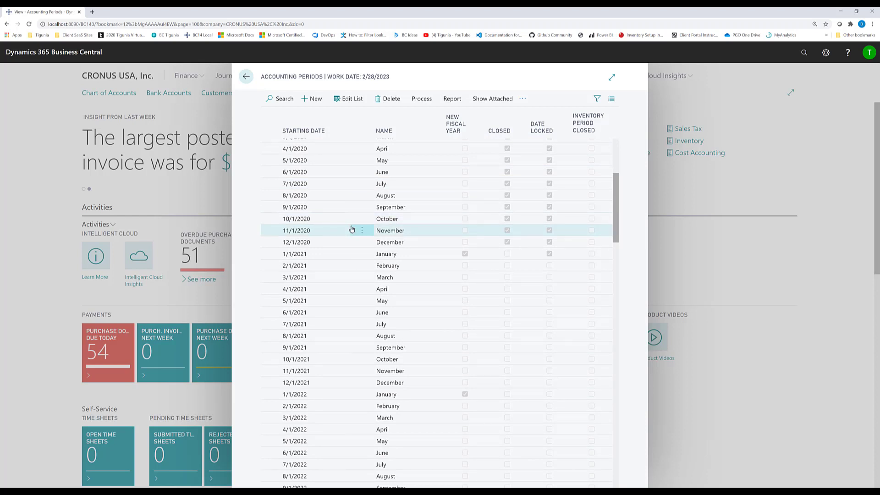
scroll(328, 224, up, 1)
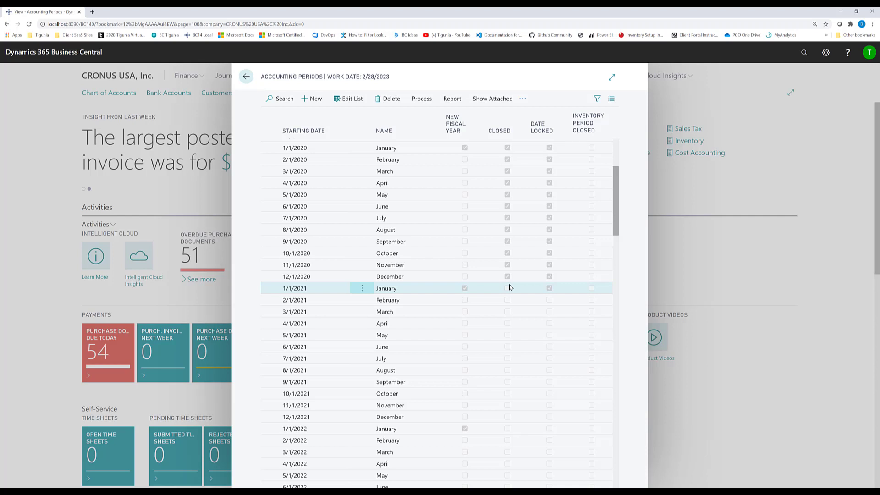
scroll(504, 291, down, 3)
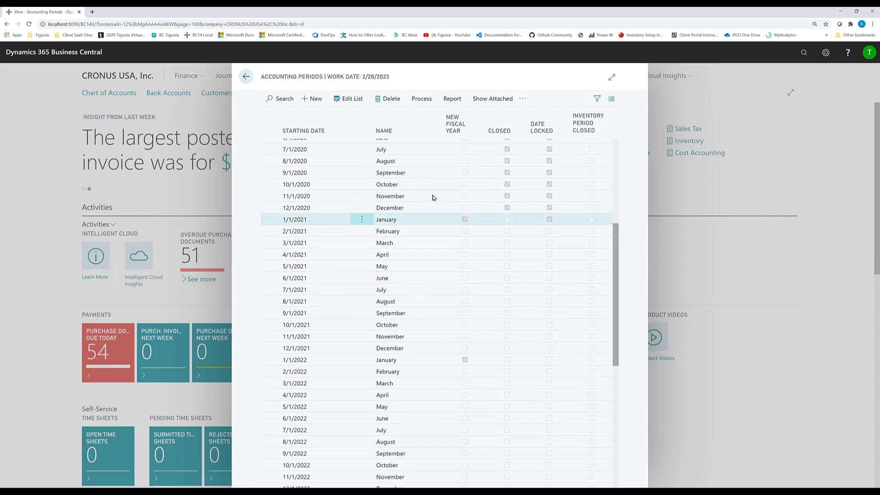
click(420, 100)
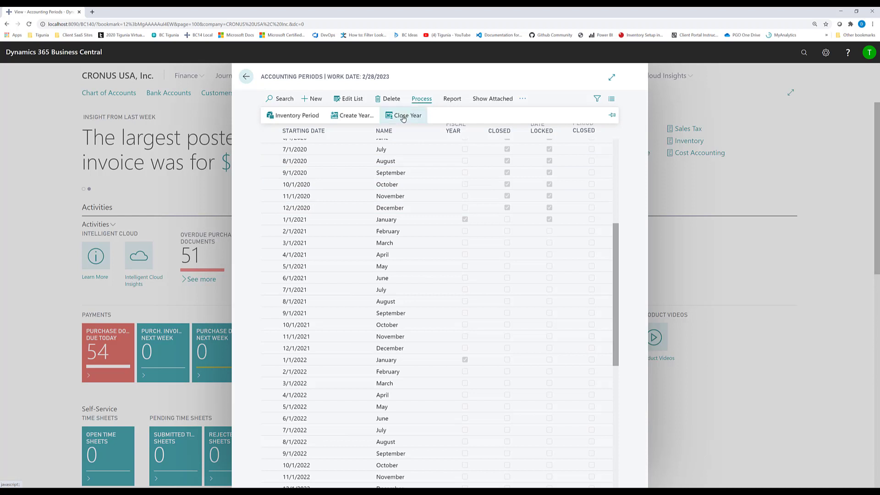
click(404, 116)
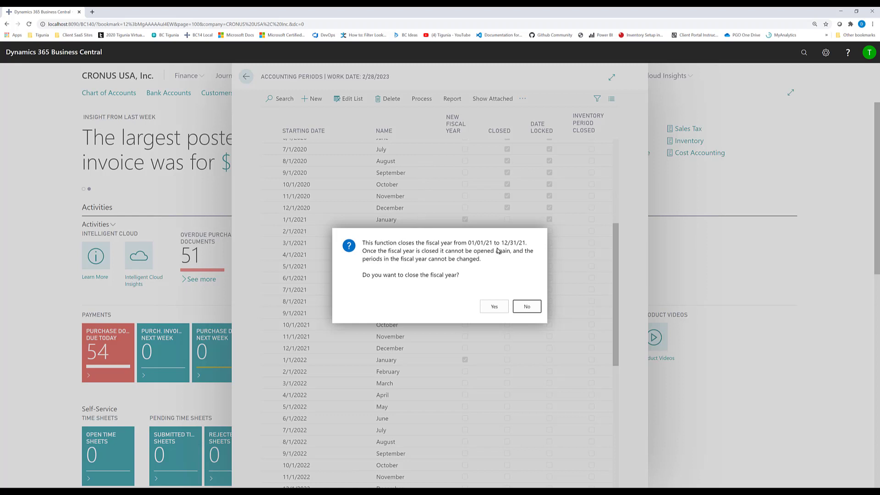
click(493, 307)
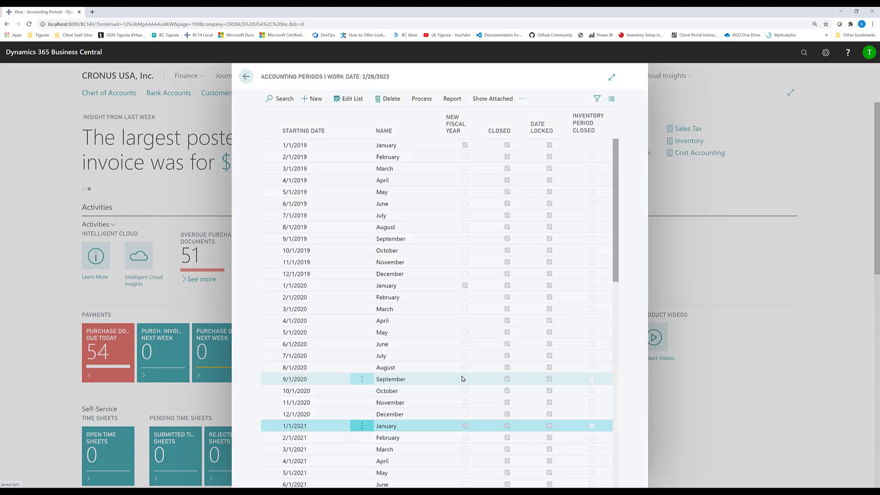
scroll(480, 310, down, 5)
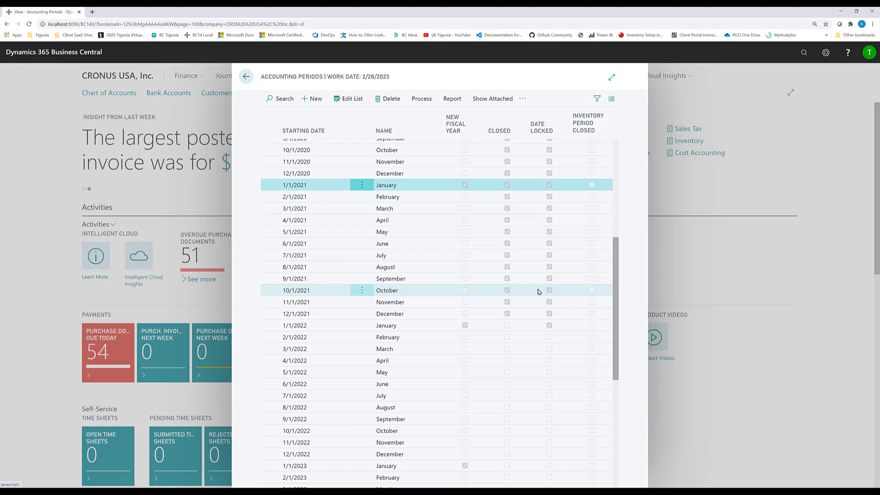
click(421, 99)
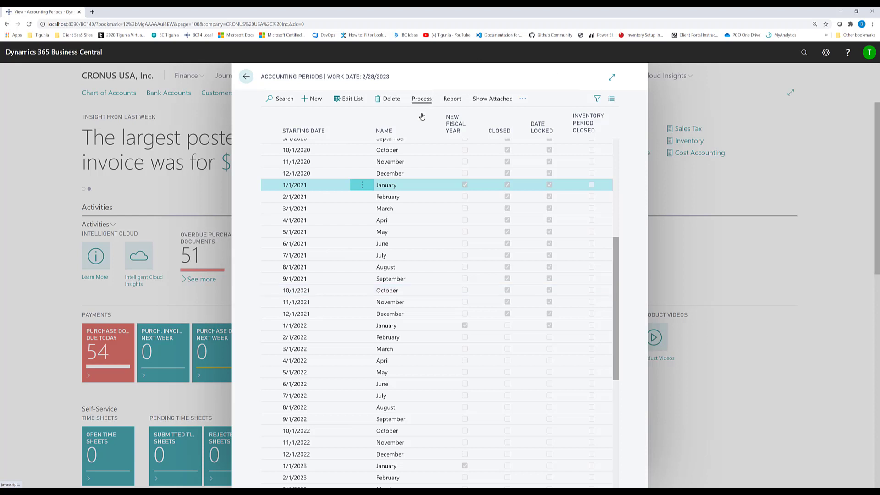
click(403, 115)
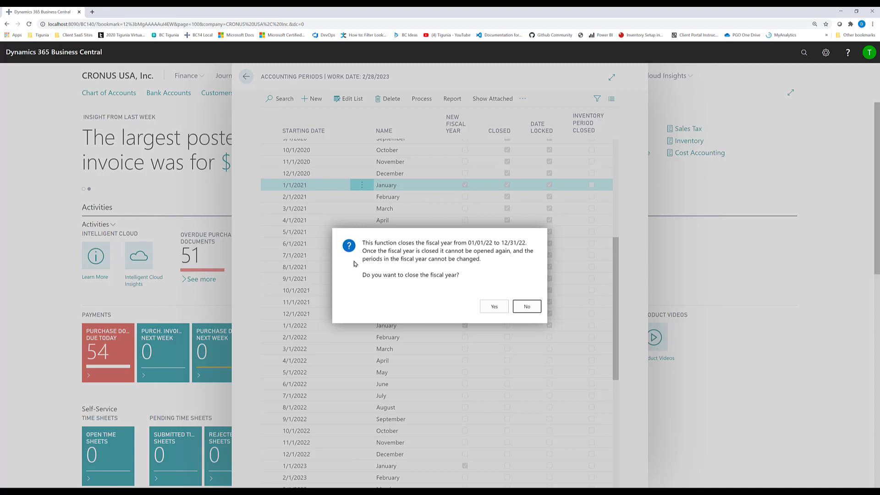
click(525, 311)
Step: Set the number of periods to 12 for a new fiscal year, but cancel its creation
scroll(425, 300, down, 2)
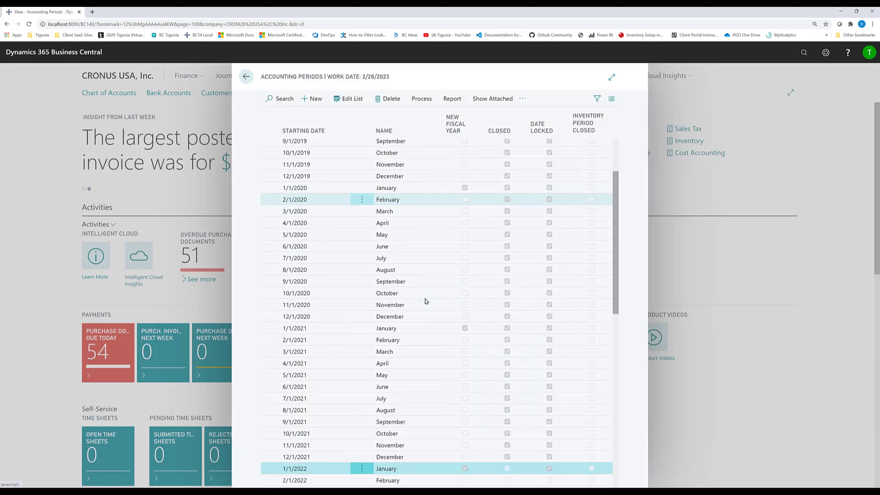
scroll(425, 300, down, 2)
scroll(469, 270, down, 2)
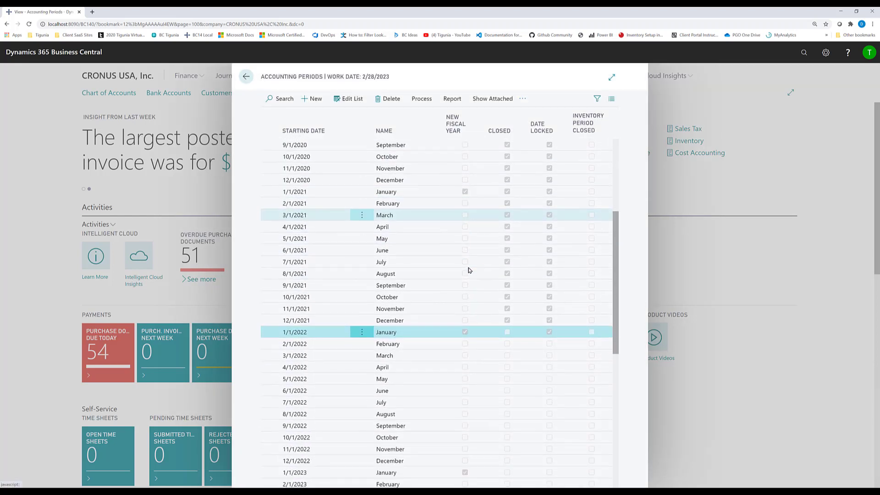
scroll(468, 270, down, 1)
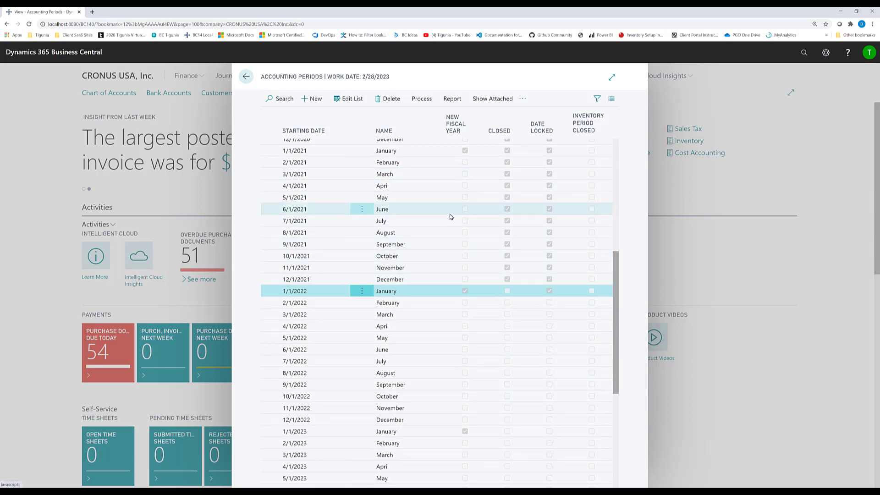
scroll(443, 252, down, 1)
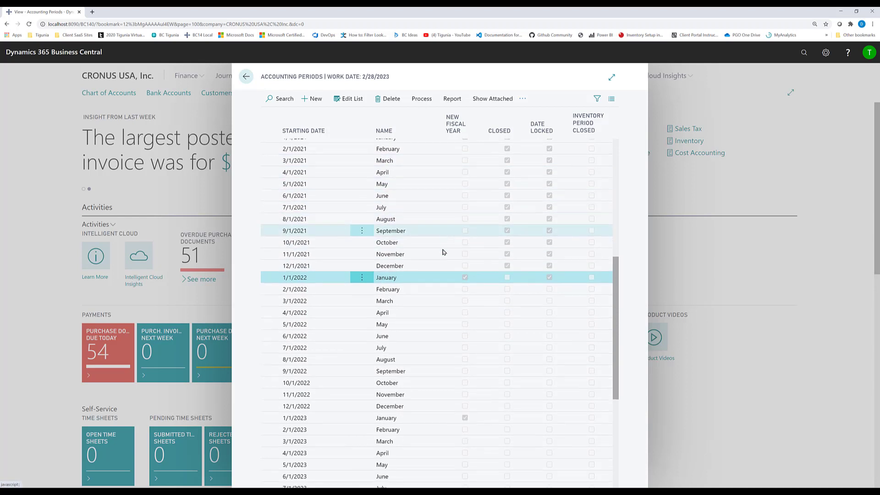
scroll(443, 252, down, 1)
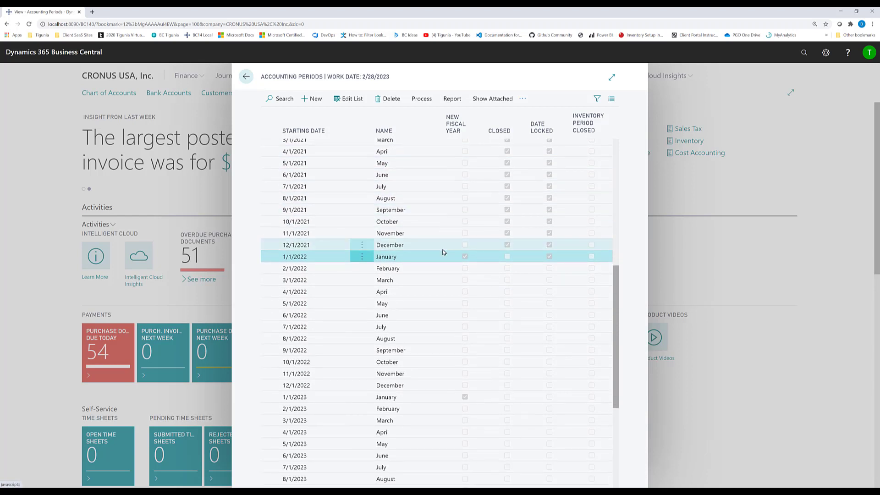
click(421, 99)
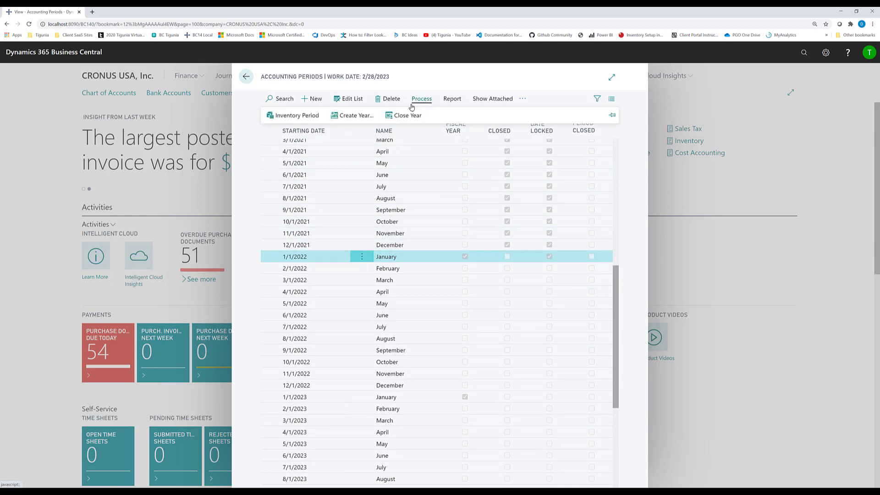
click(357, 116)
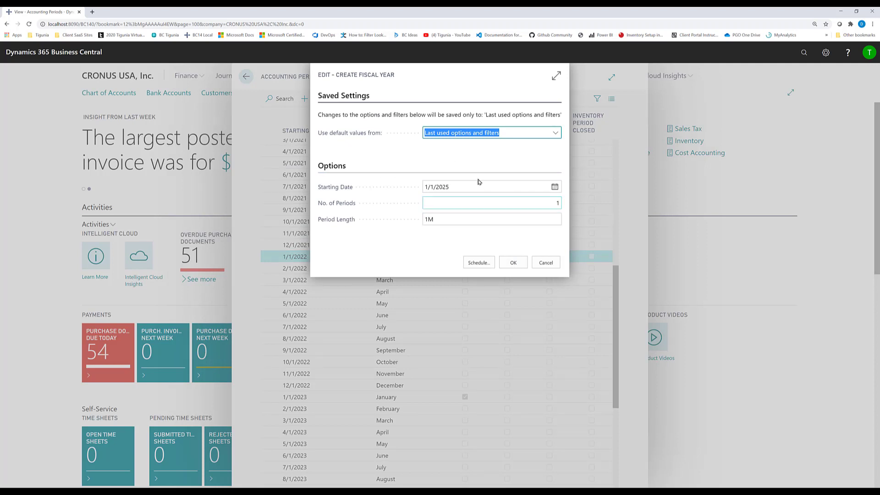
click(521, 203)
text(12)
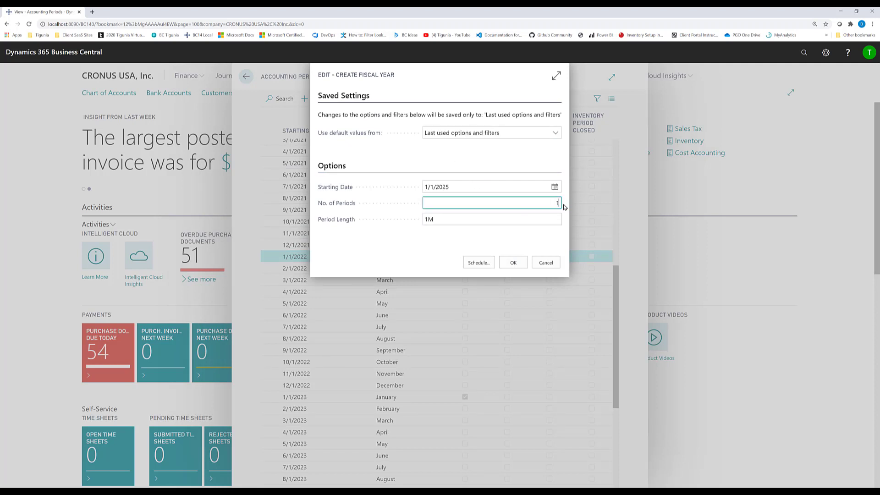
key(Tab)
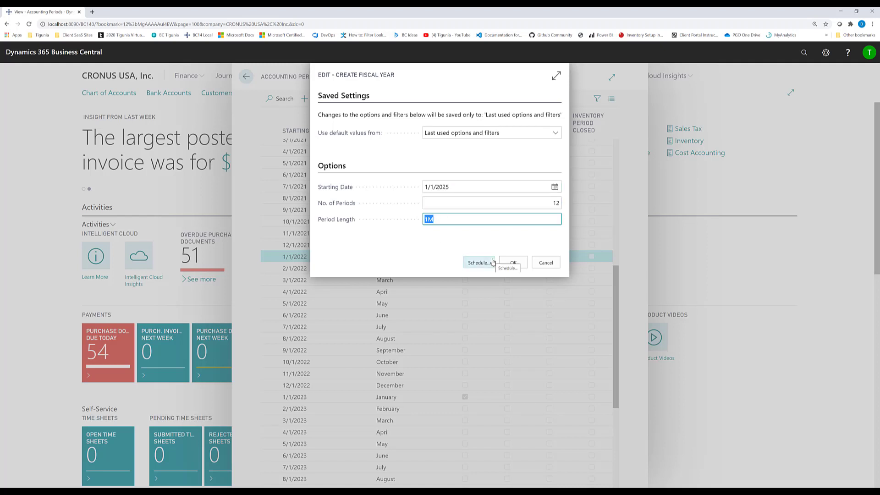
click(544, 263)
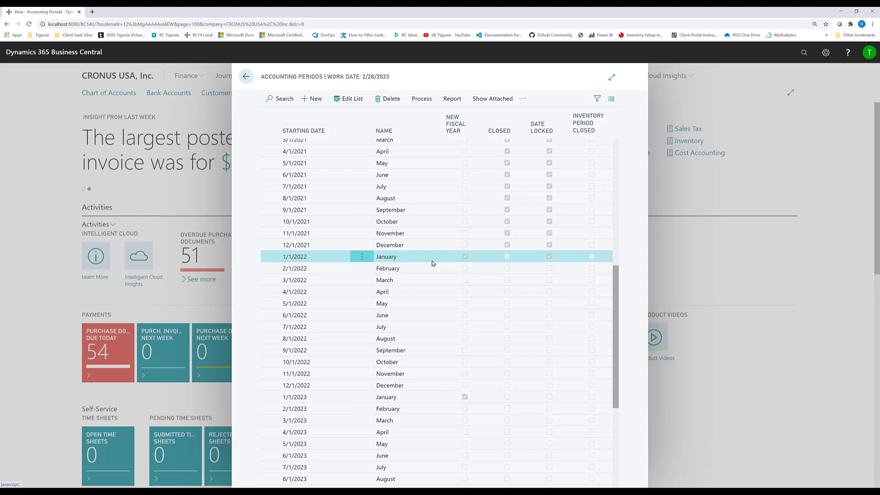
Step: Leave the accounting periods list, search for "close" and open the Close Income Statement task
scroll(426, 281, down, 5)
scroll(424, 283, up, 3)
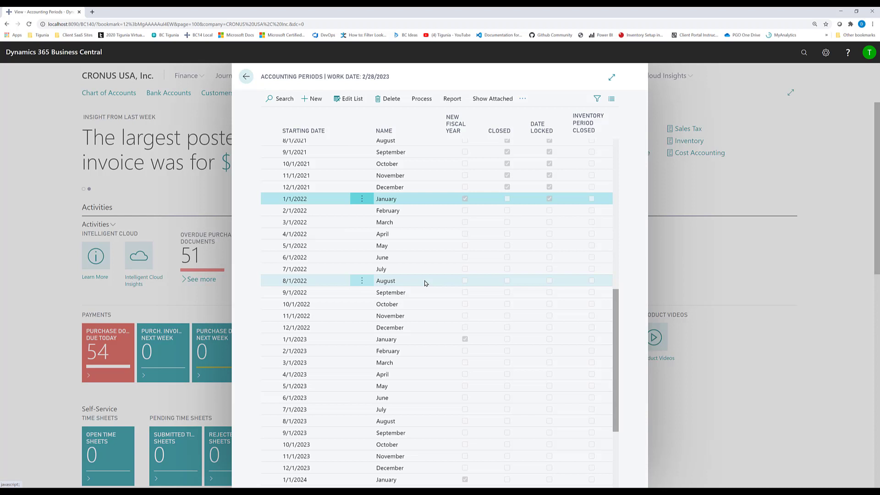
click(246, 76)
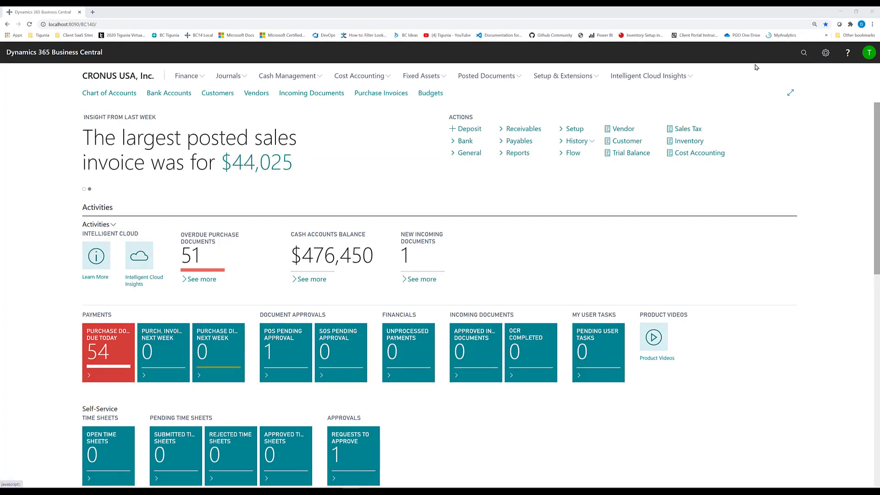
click(804, 53)
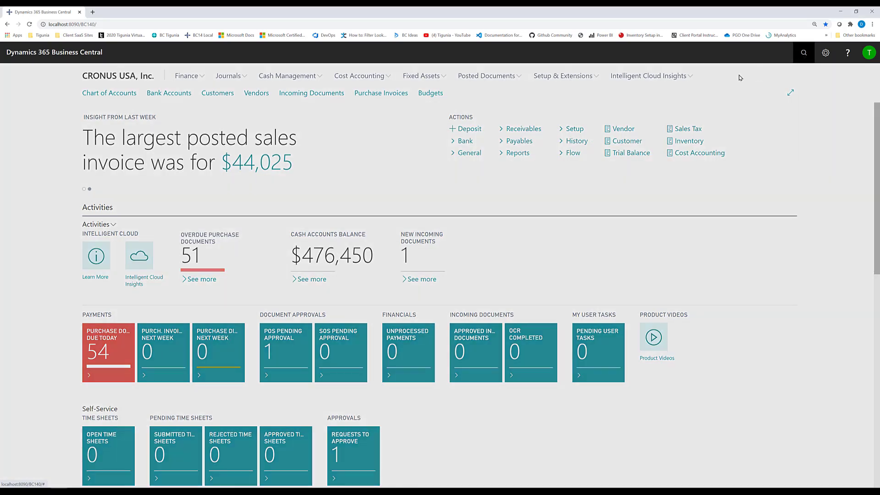
text(close)
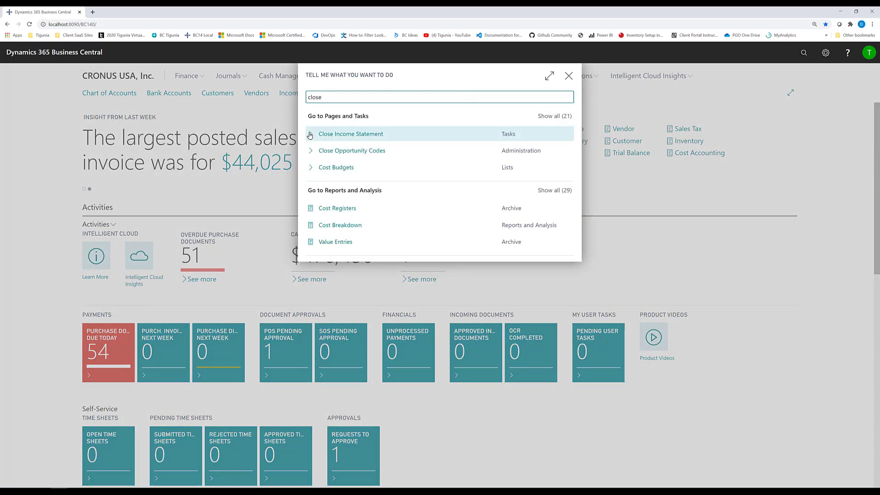
click(332, 135)
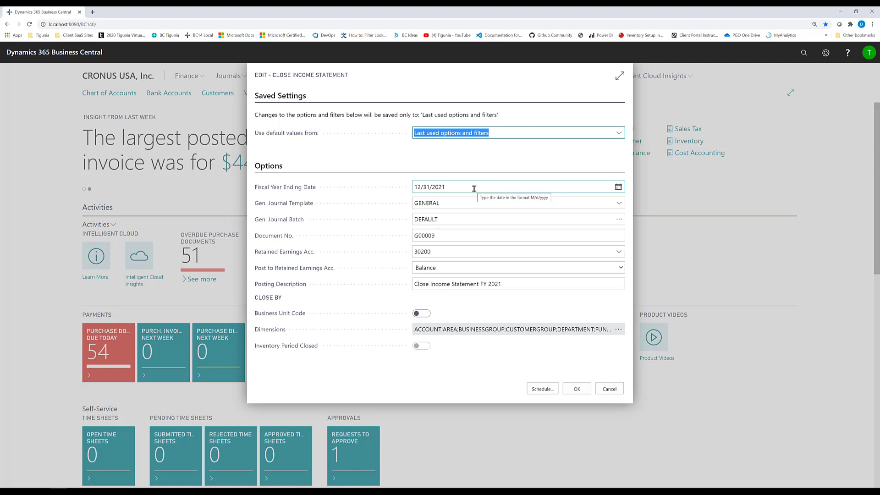
Step: Review the Close Income Statement options from the journal template to the posting description, and open the dimension selection to examine the chosen dimensions
click(460, 202)
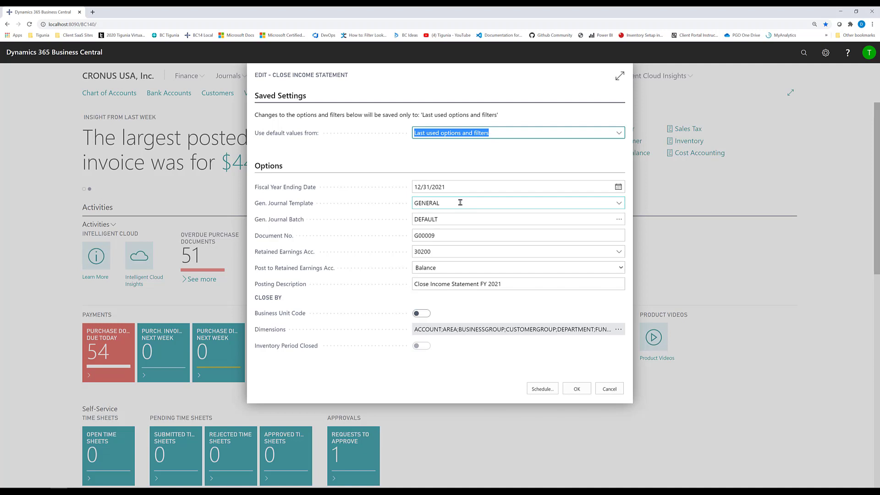
click(452, 235)
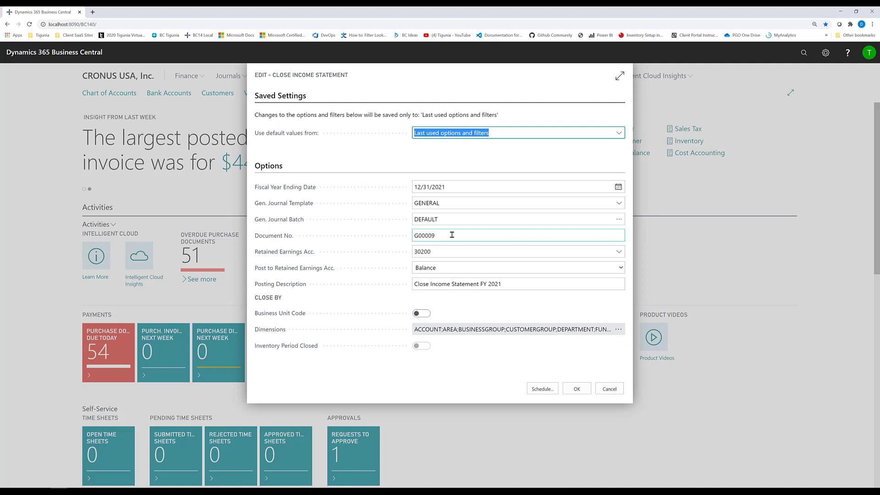
click(447, 251)
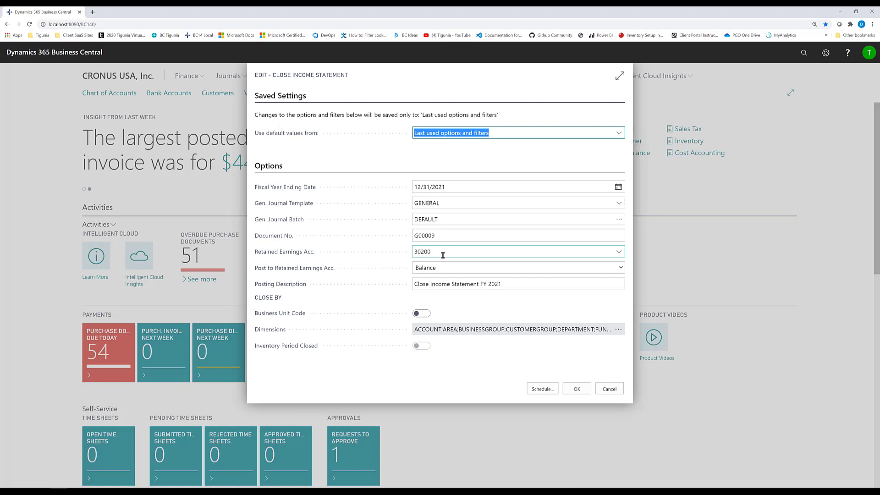
click(444, 267)
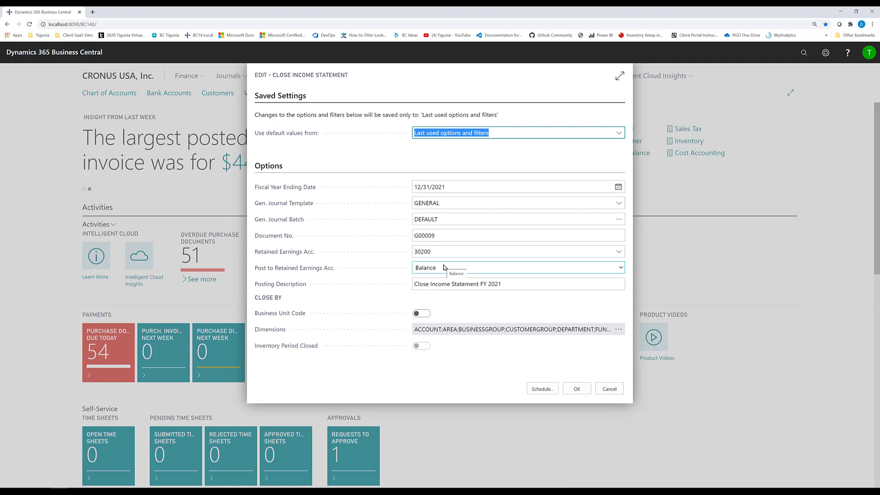
click(451, 283)
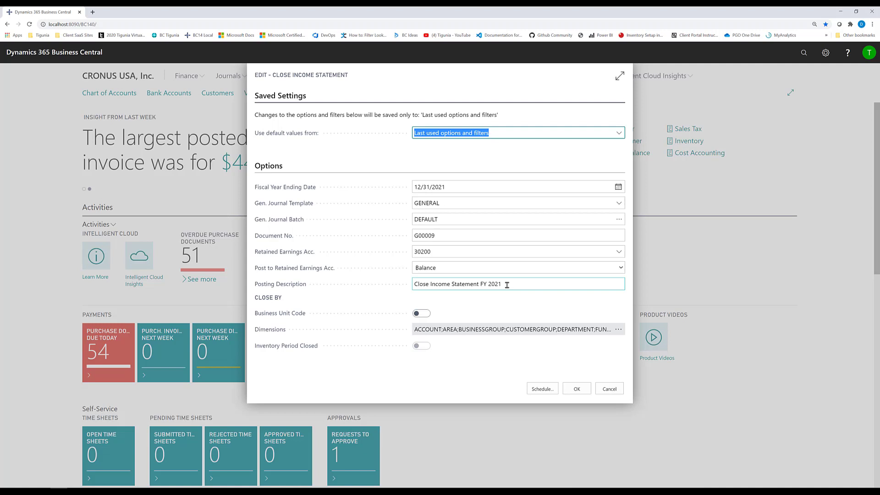
click(618, 330)
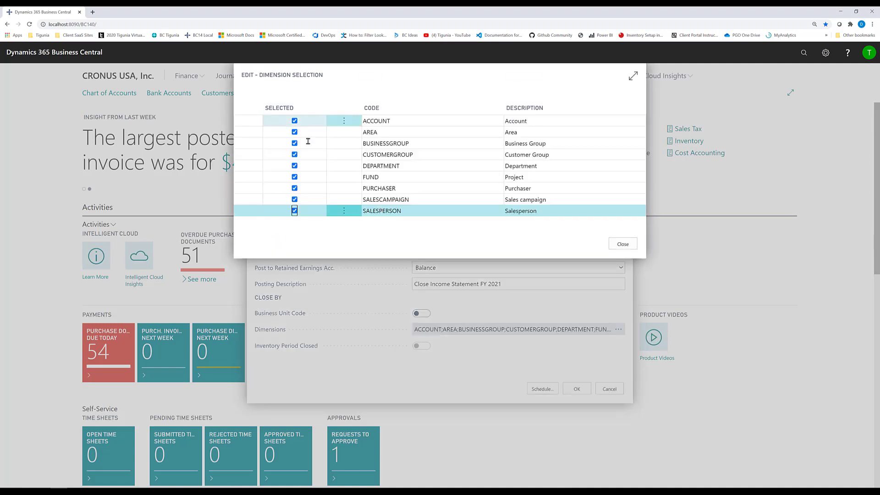
click(305, 214)
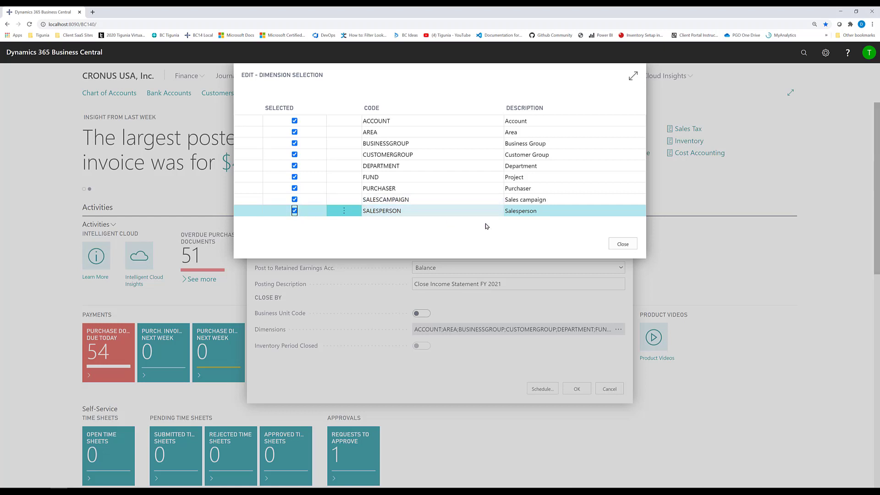
Step: Accept the selected dimensions and run Close Income Statement to create the FY 2021 closing journal lines
click(622, 246)
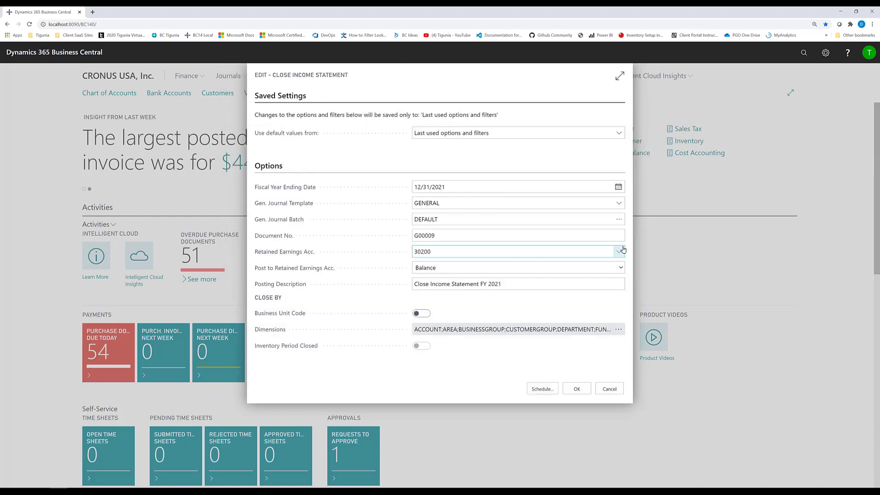
click(575, 389)
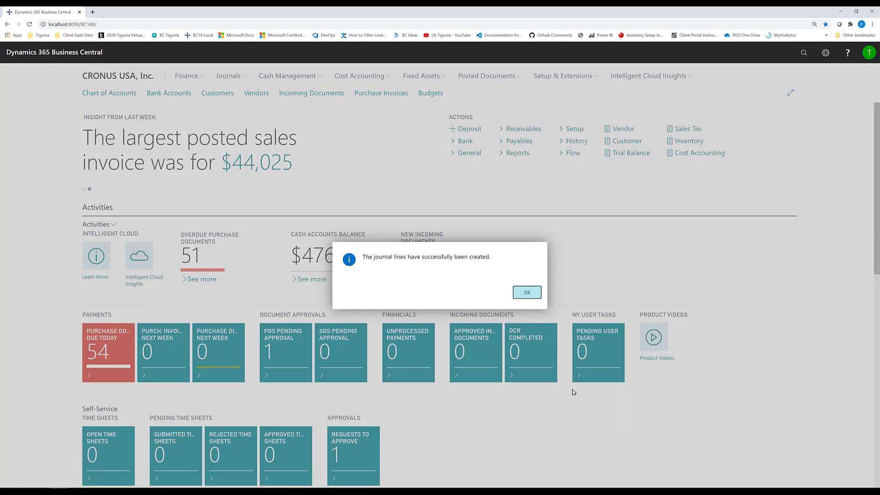
click(528, 294)
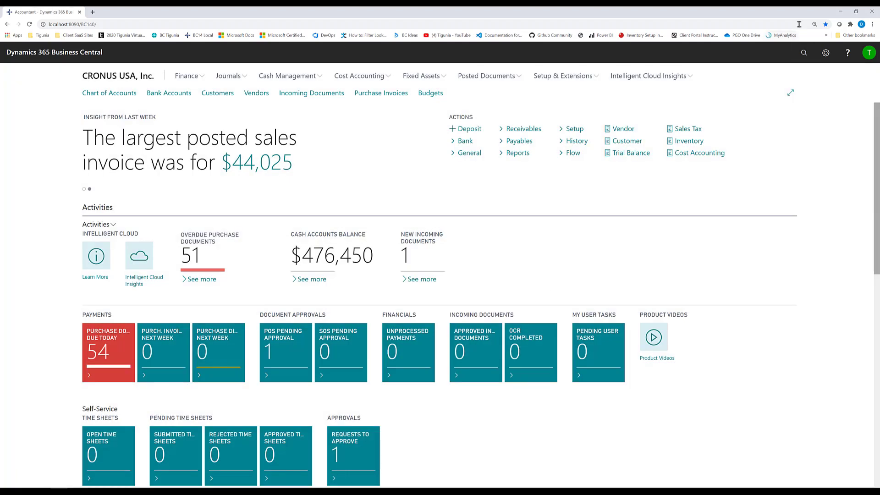
Step: Search for "gen jour" and open the general journals with the DEFAULT batch
click(803, 55)
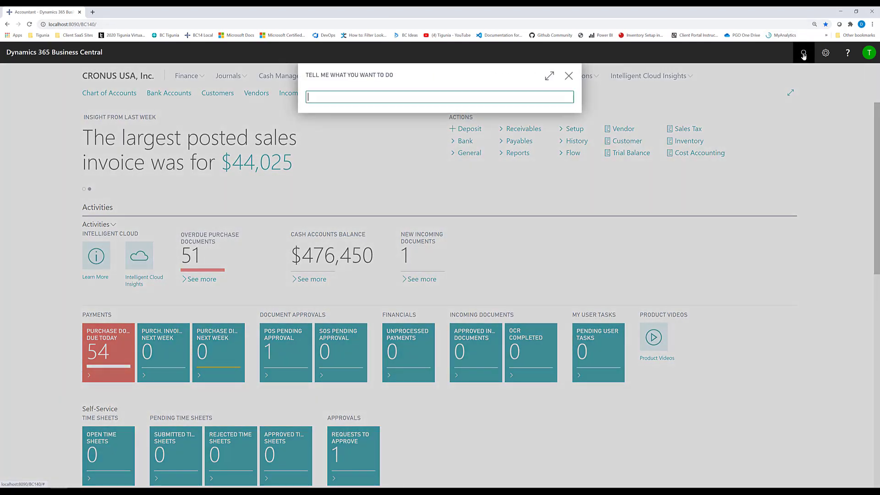
text(gen jour)
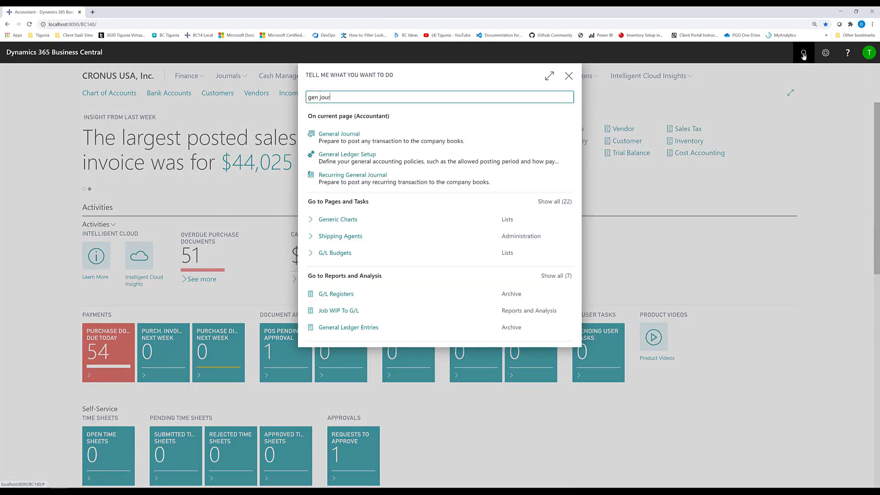
click(329, 203)
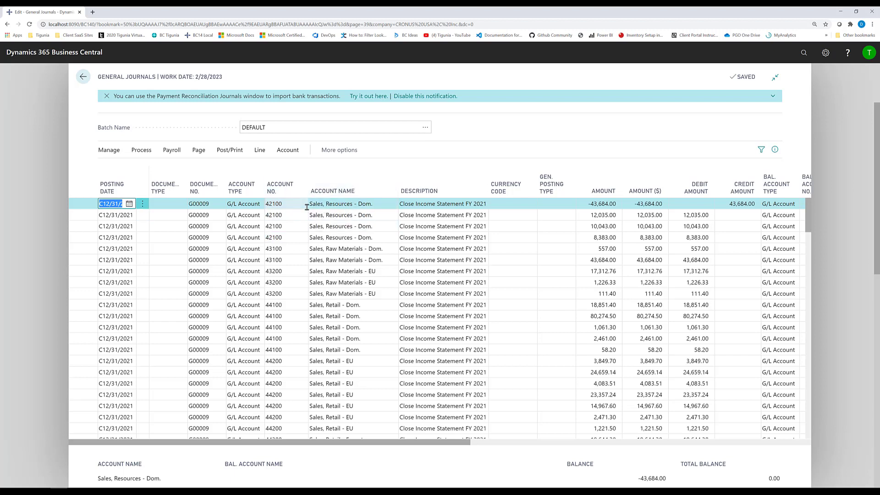
Step: Examine the dimension set entries of the first two closing lines for account 42100
click(259, 150)
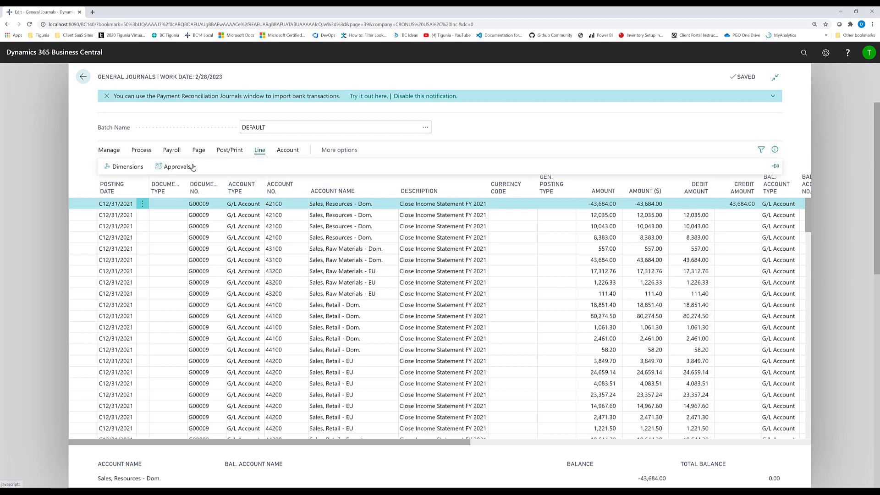
click(125, 166)
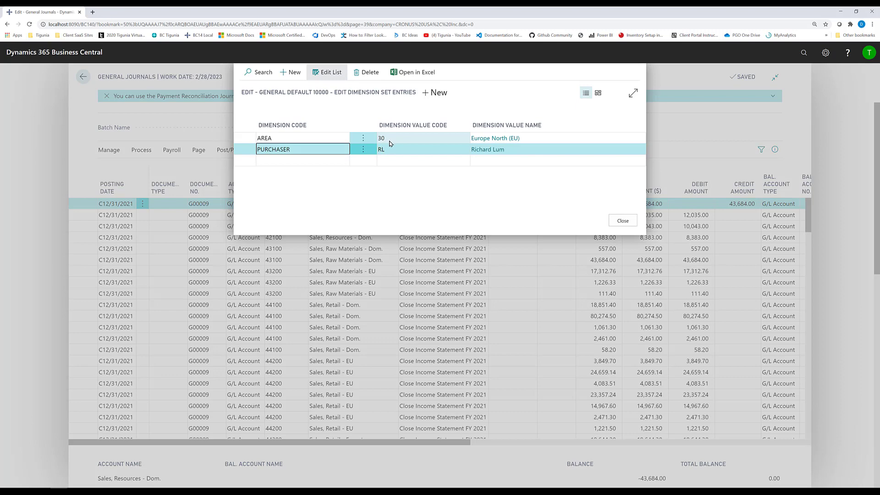
click(620, 220)
click(292, 215)
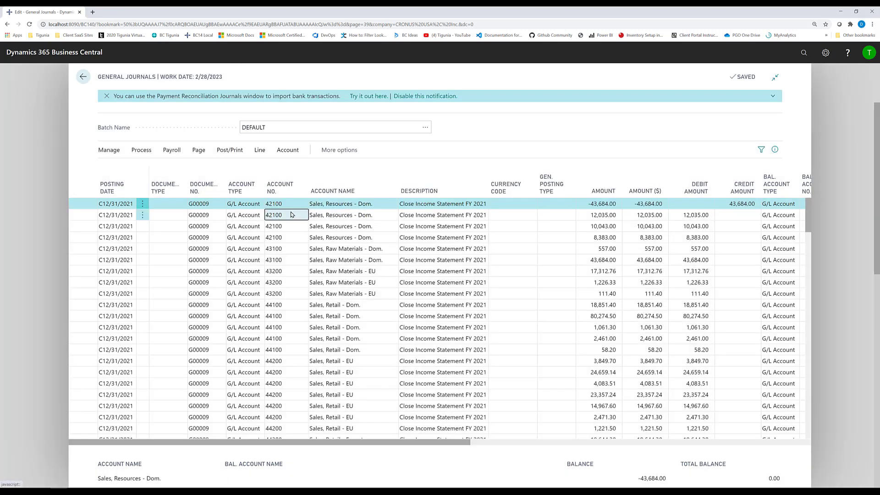
click(259, 150)
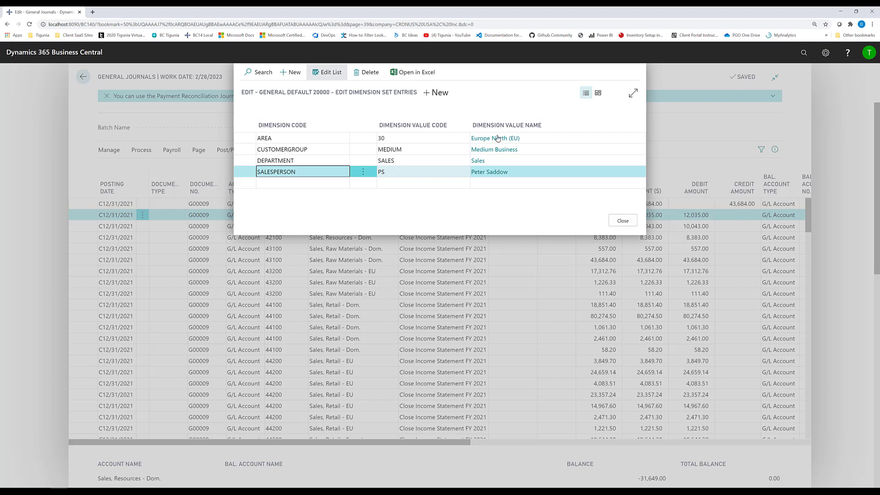
click(622, 221)
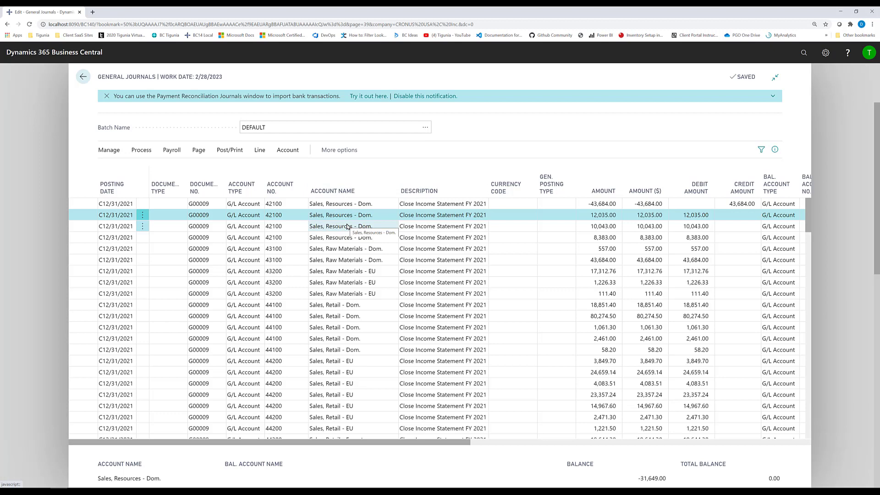
Step: Review the closing journal lines down to the Retained Earnings line, checking its account number and amount
scroll(362, 252, down, 10)
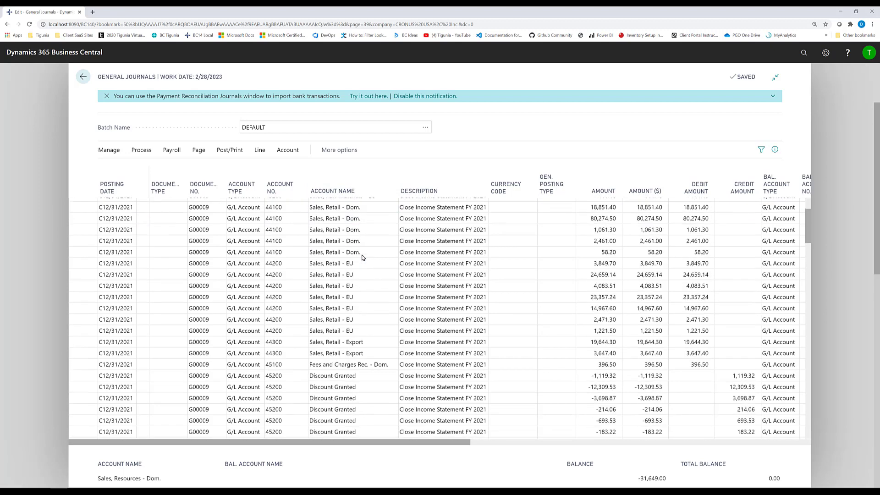
scroll(362, 256, down, 15)
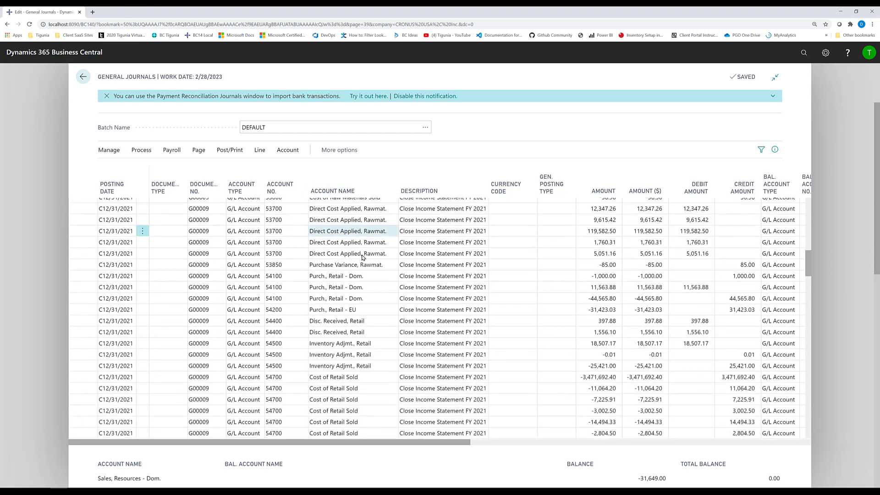
scroll(362, 257, down, 15)
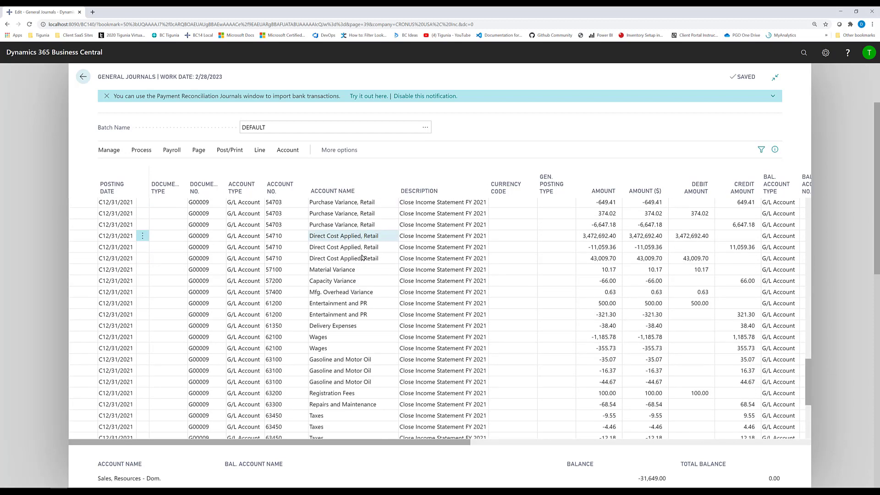
scroll(362, 257, down, 1)
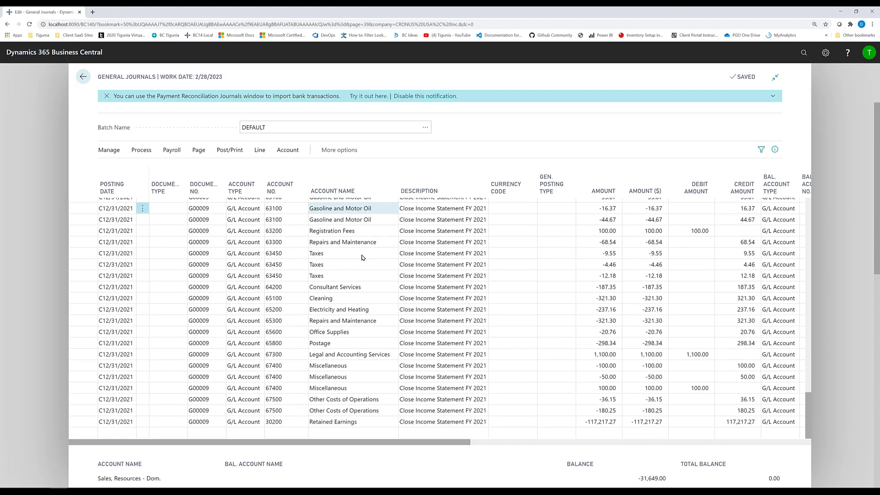
click(362, 258)
click(353, 242)
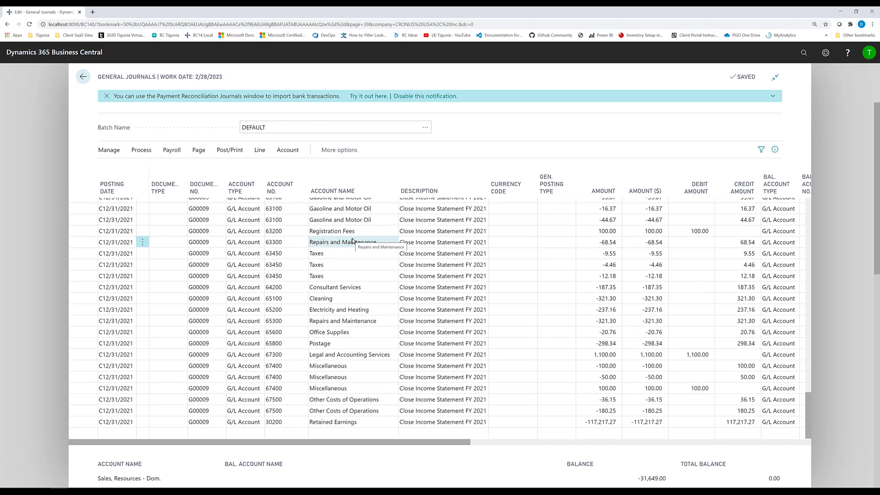
click(362, 321)
click(366, 355)
click(375, 410)
click(373, 421)
click(267, 422)
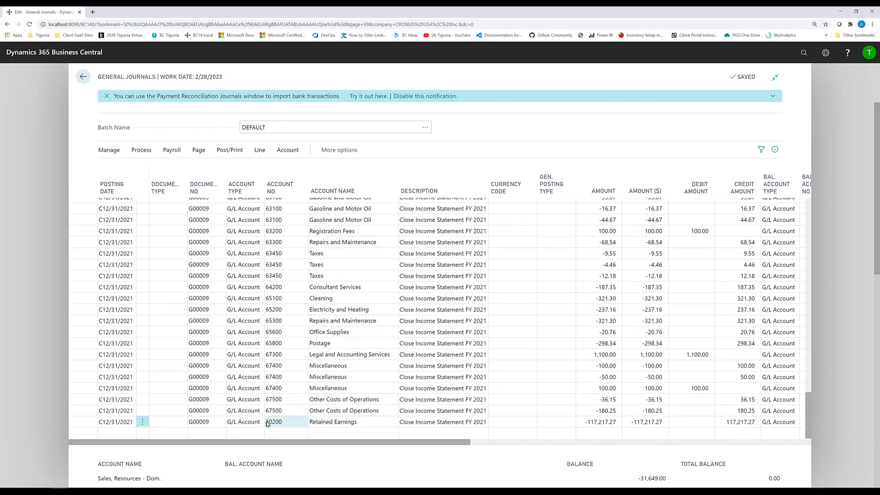
click(611, 422)
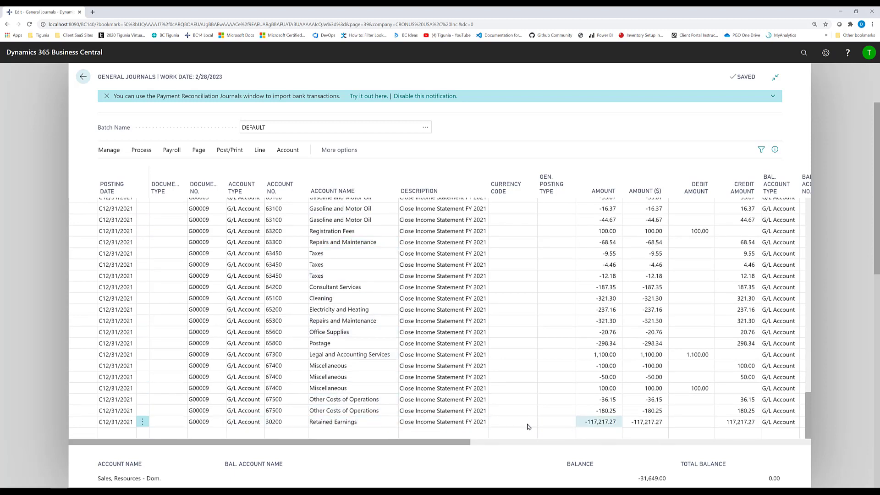
click(318, 421)
click(299, 422)
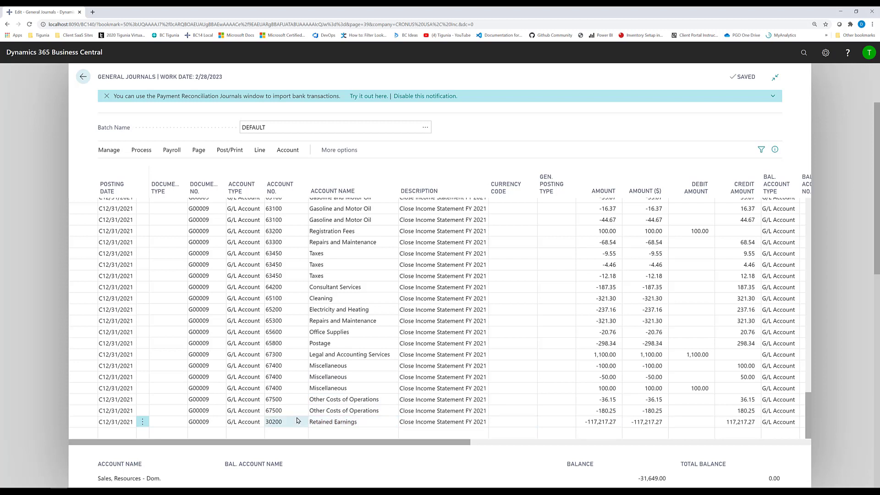
click(316, 266)
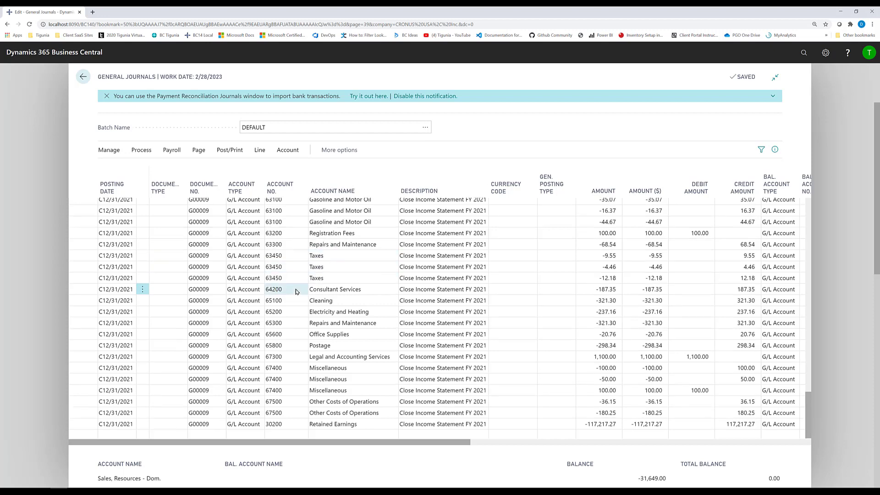
Step: Select all closing lines in the DEFAULT journal batch and delete them
scroll(300, 287, up, 10)
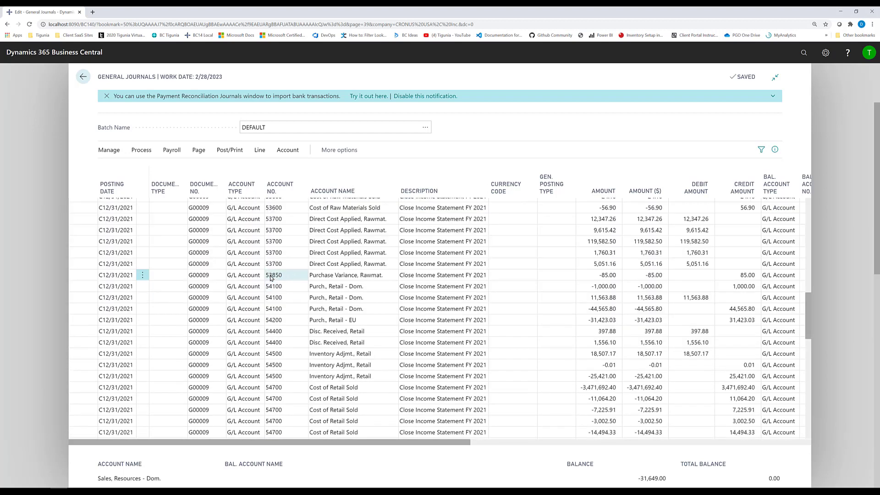
scroll(270, 278, up, 5)
scroll(271, 278, up, 3)
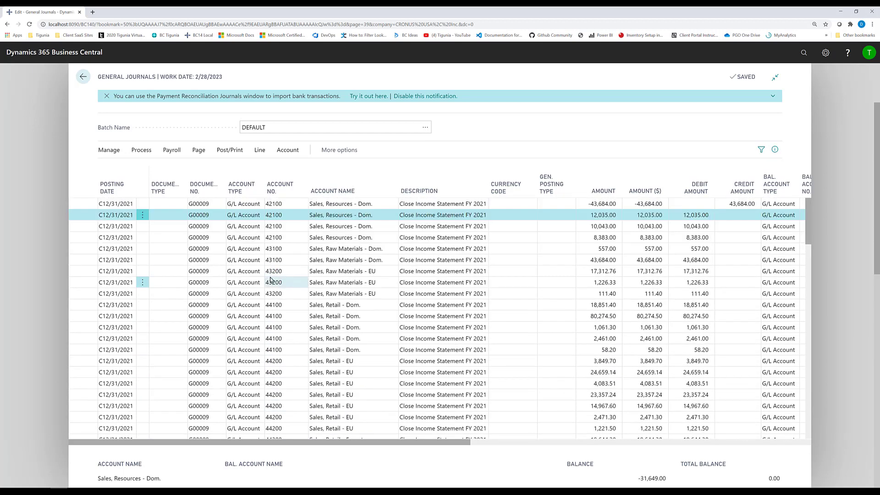
click(142, 215)
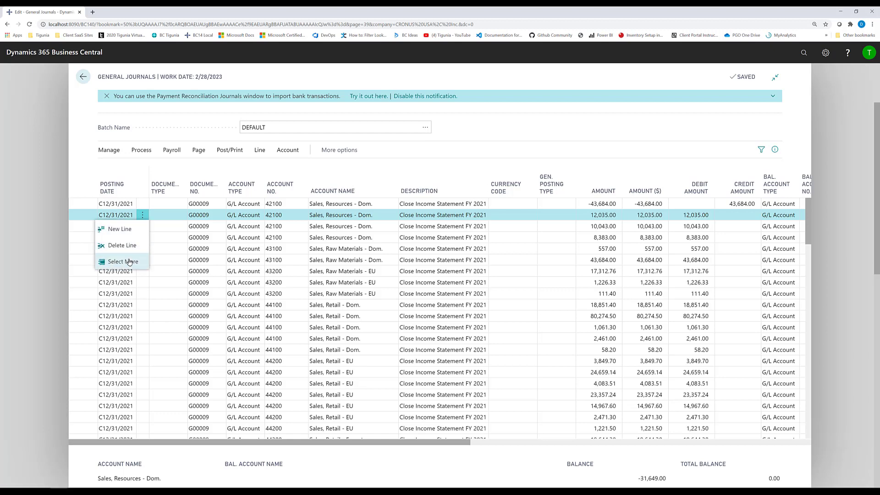
click(127, 260)
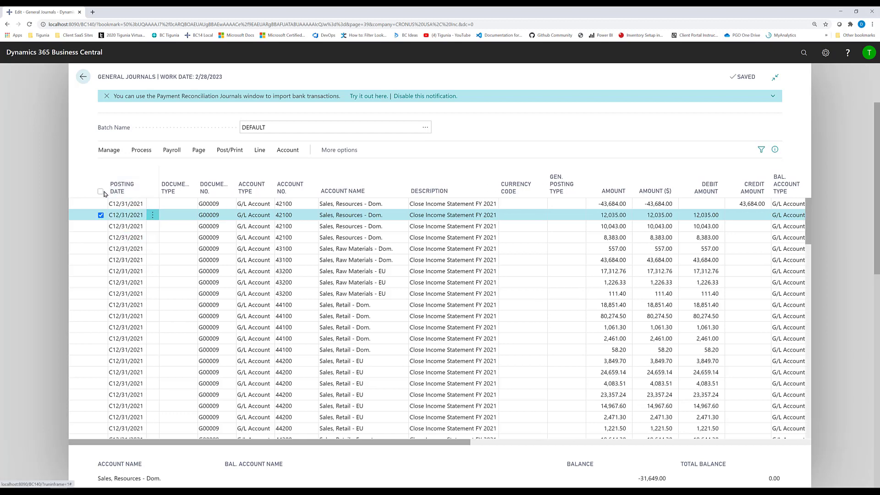
click(100, 191)
click(114, 155)
click(110, 169)
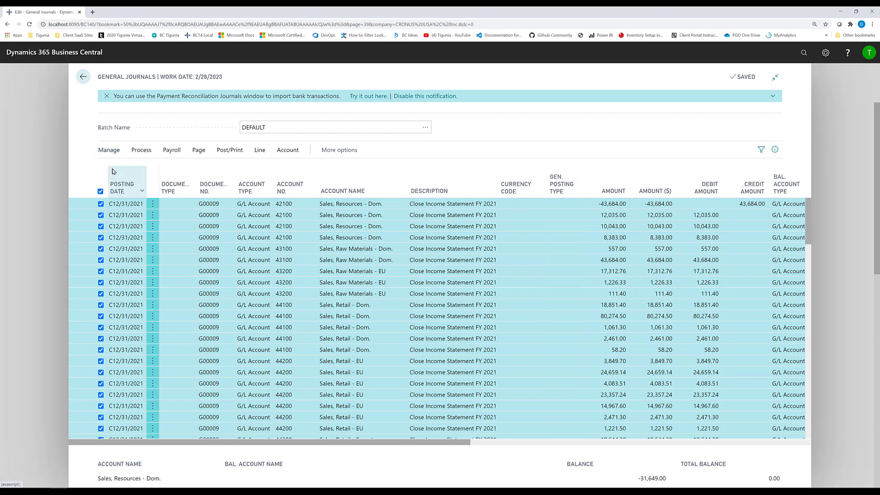
click(495, 293)
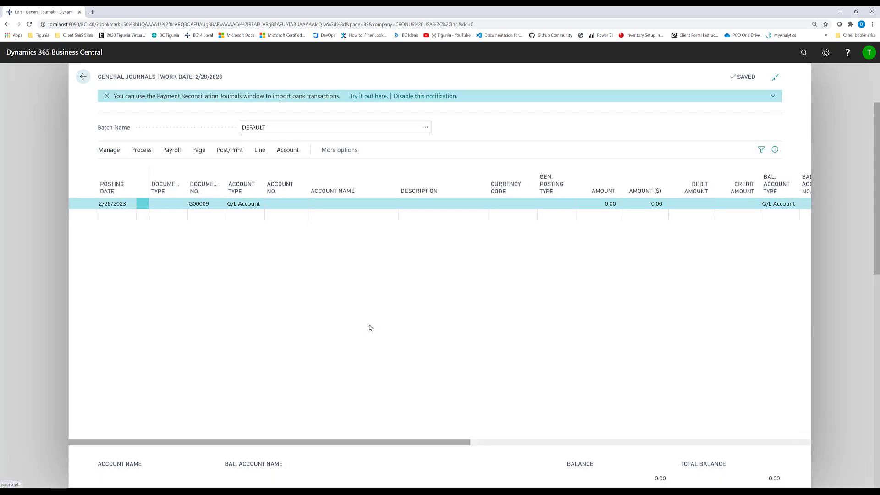
Step: Leave the general journal, search for "close in" and open the Close Income Statement task
click(83, 77)
click(806, 55)
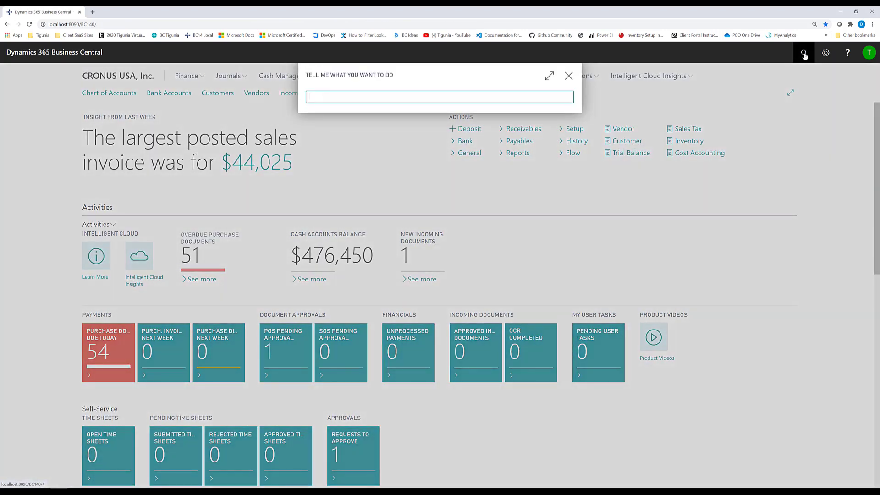
text(close in)
click(372, 135)
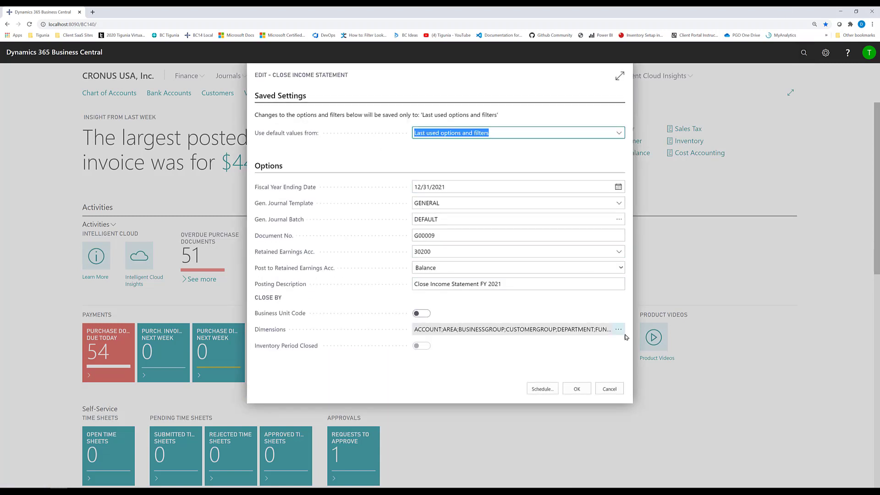
Step: Deselect all nine dimensions from ACCOUNT to SALESPERSON for the income statement closing and accept the mandatory dimension notice
click(618, 329)
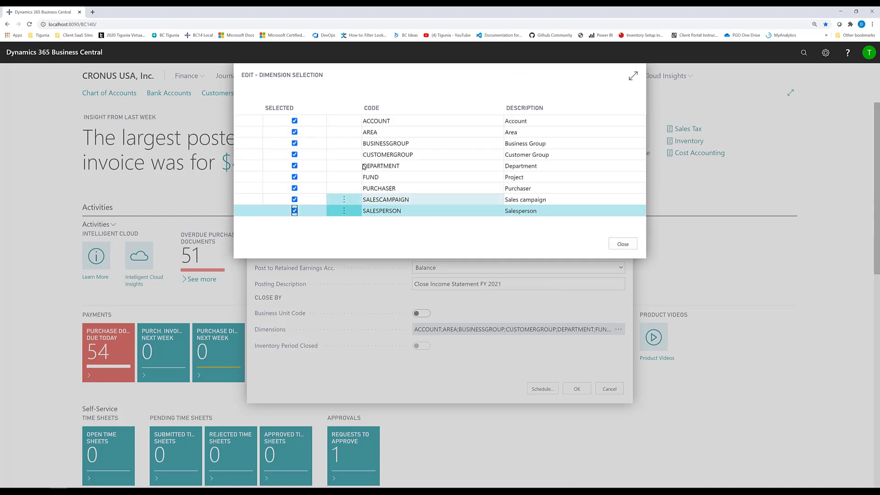
click(294, 121)
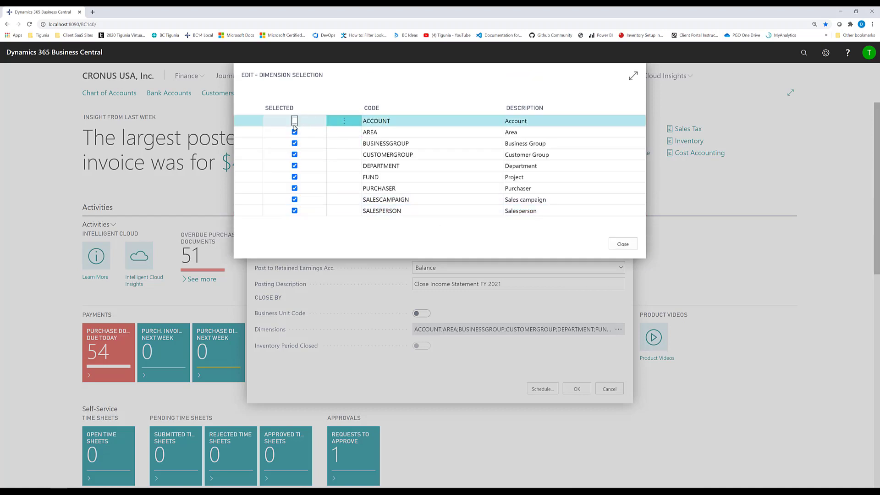
click(294, 132)
click(294, 143)
click(294, 155)
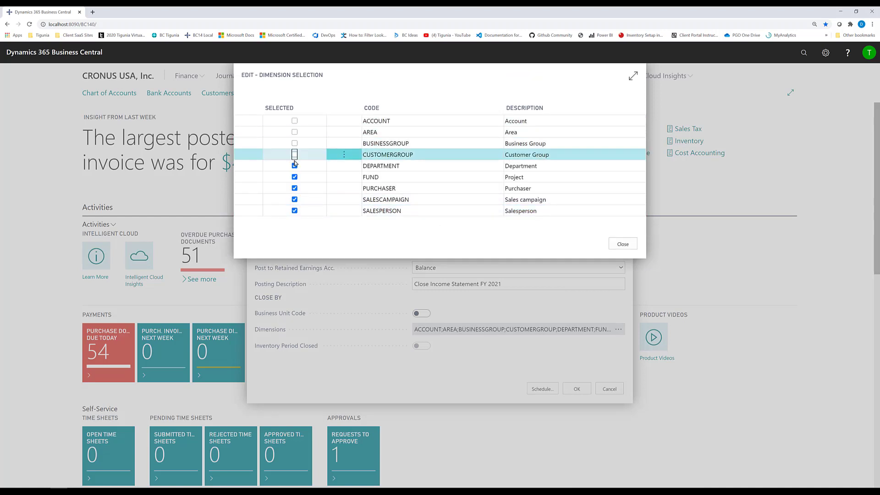
click(294, 166)
click(294, 176)
click(294, 188)
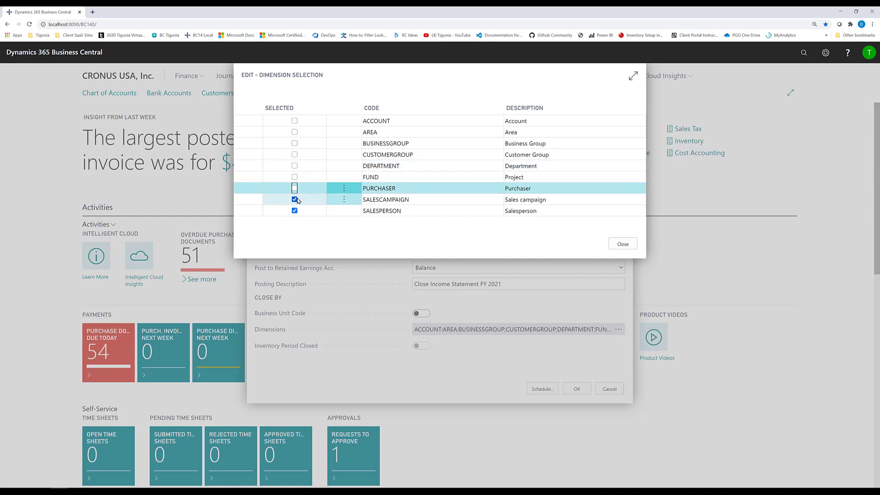
click(296, 200)
click(295, 211)
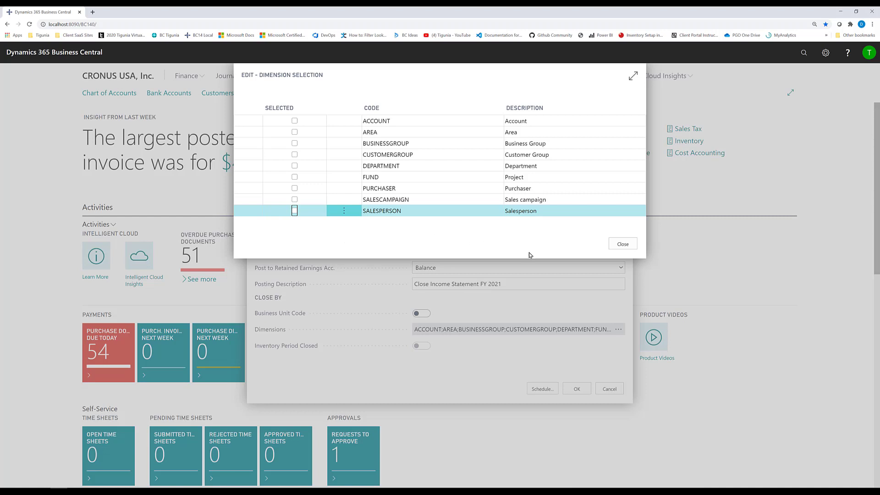
click(621, 245)
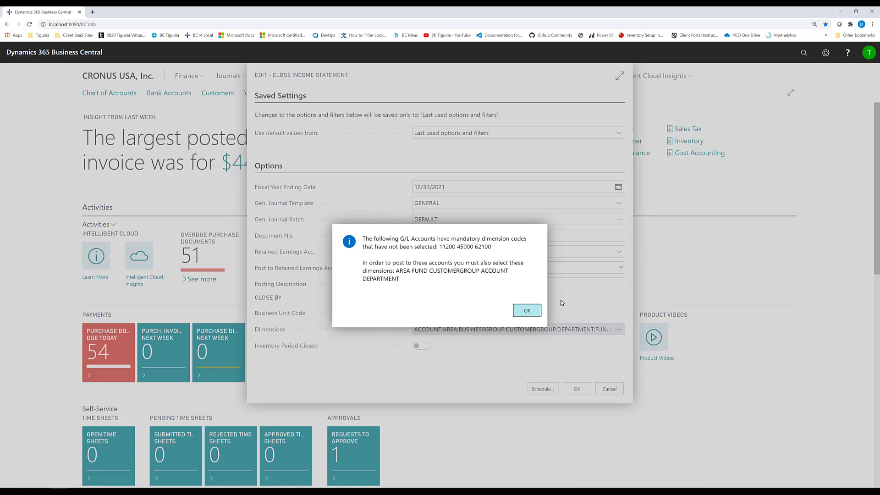
click(533, 312)
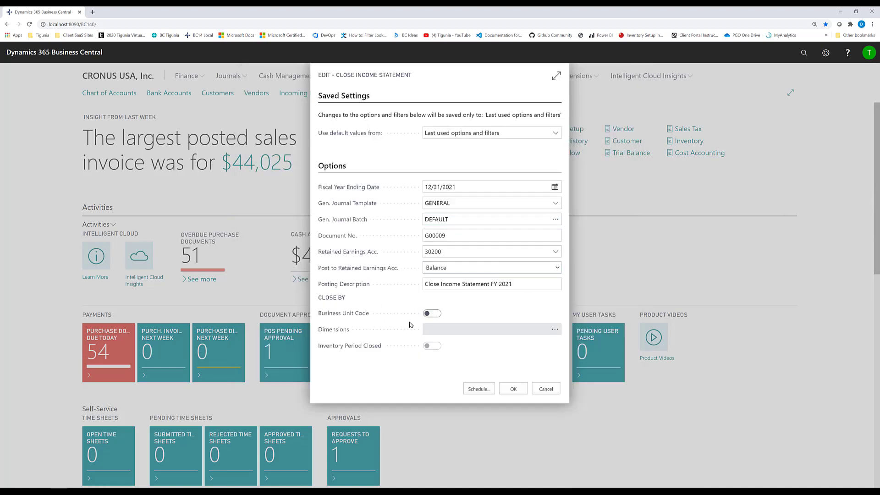
Step: Run the income statement closing for 12/31/2021 without dimensions, continuing despite the unselected mandatory dimension codes
click(513, 389)
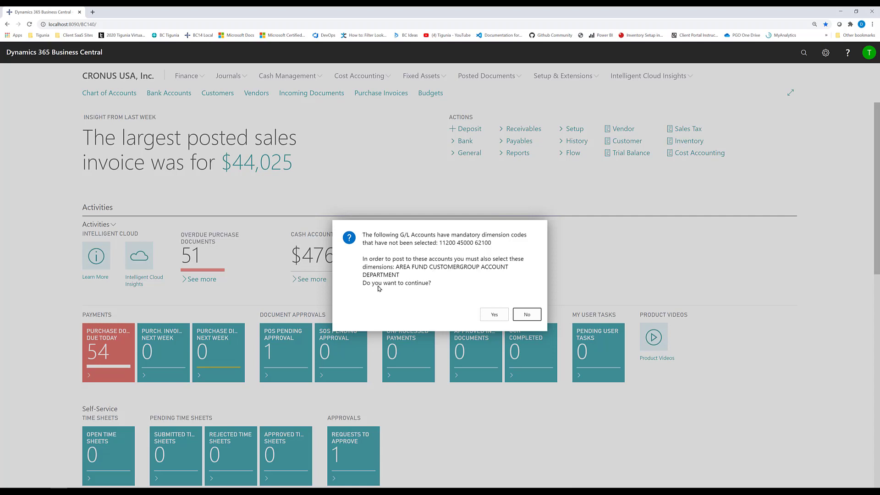
click(489, 316)
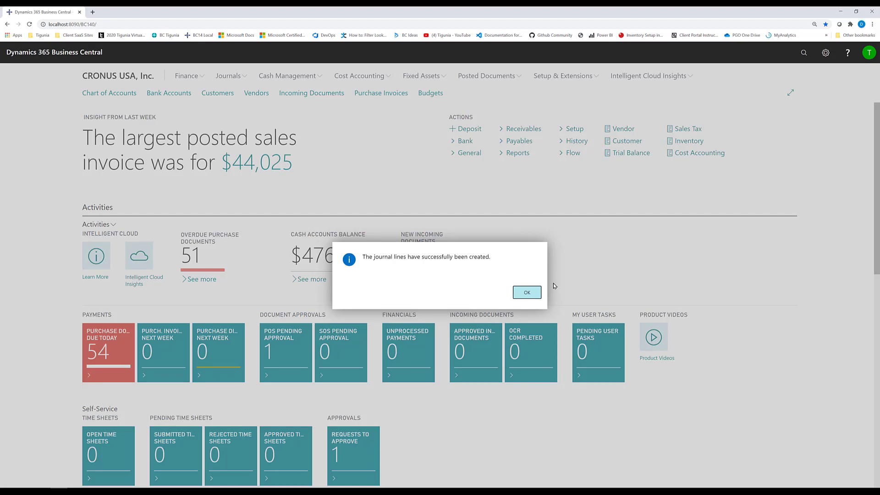
click(516, 296)
Step: Search for "gen journ" and open the General Journals page
click(805, 55)
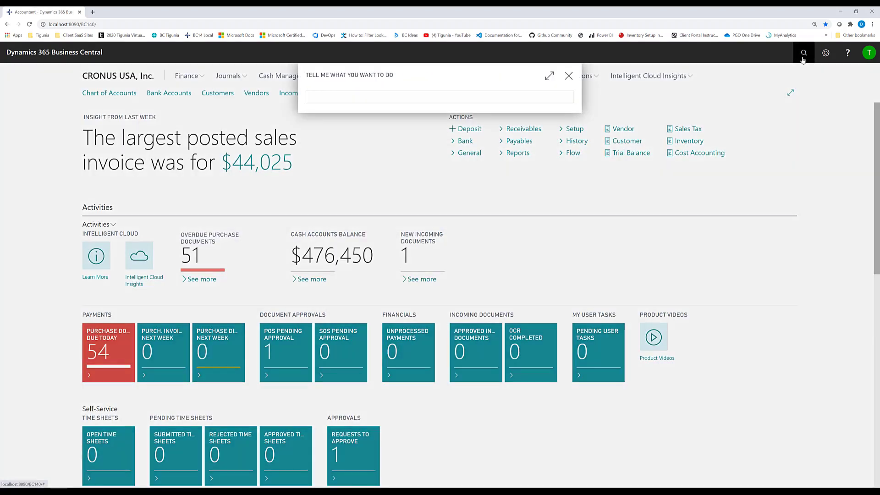
text(gen journ)
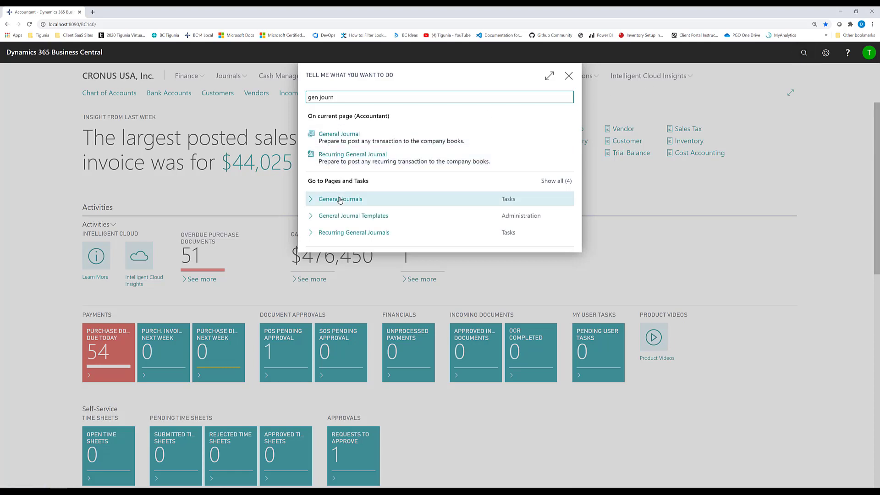
click(340, 201)
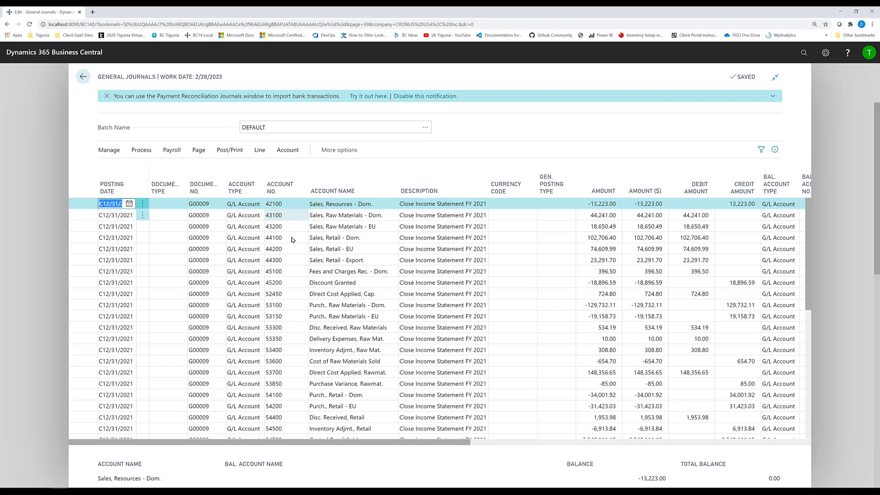
Step: Check the dimensions of the first closing line, account 42100, and review the journal lines down to Retained Earnings
click(259, 150)
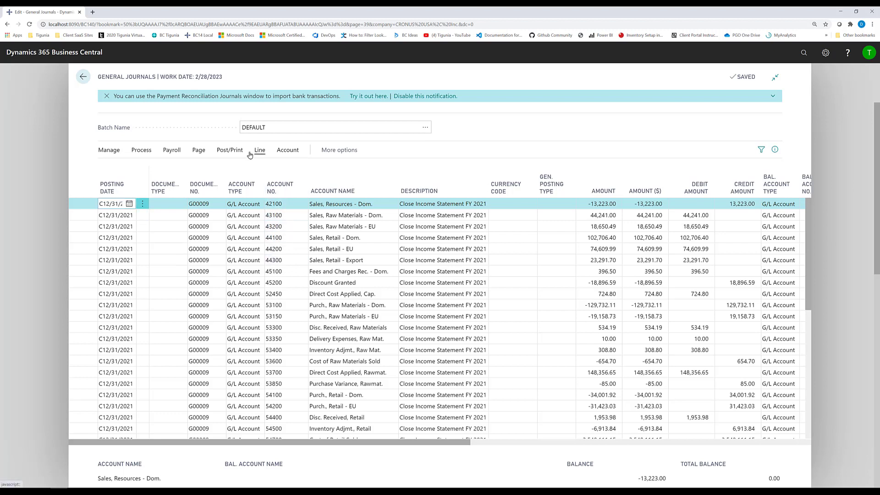
click(121, 168)
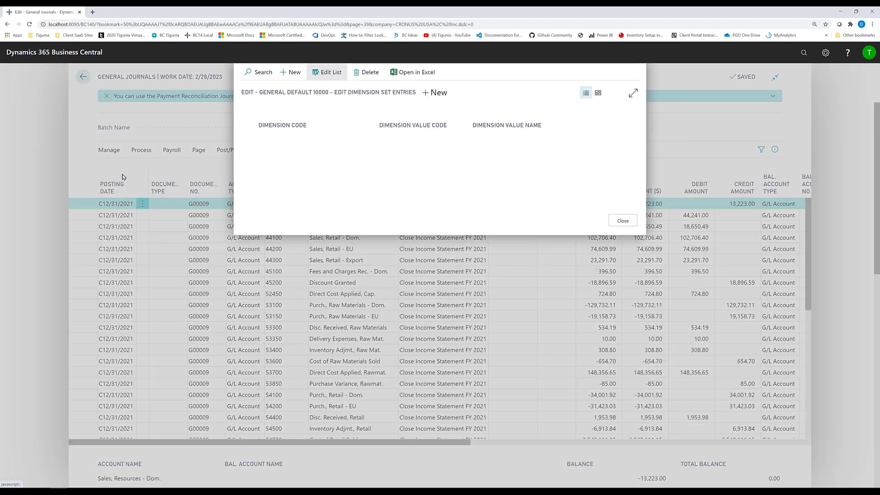
click(619, 220)
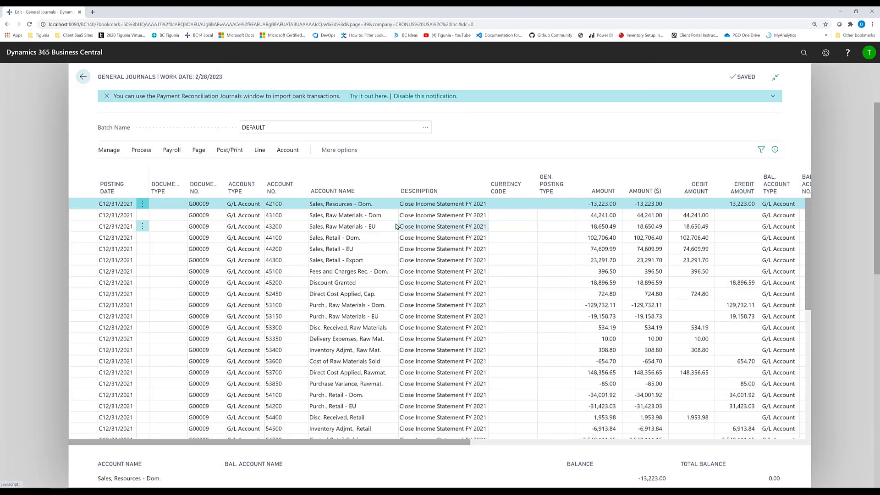
scroll(395, 227, down, 3)
scroll(395, 226, down, 5)
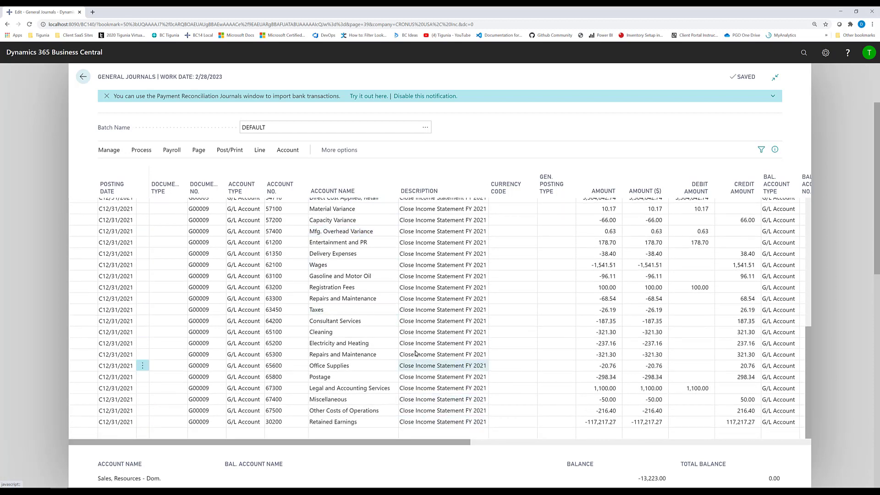
scroll(415, 351, up, 8)
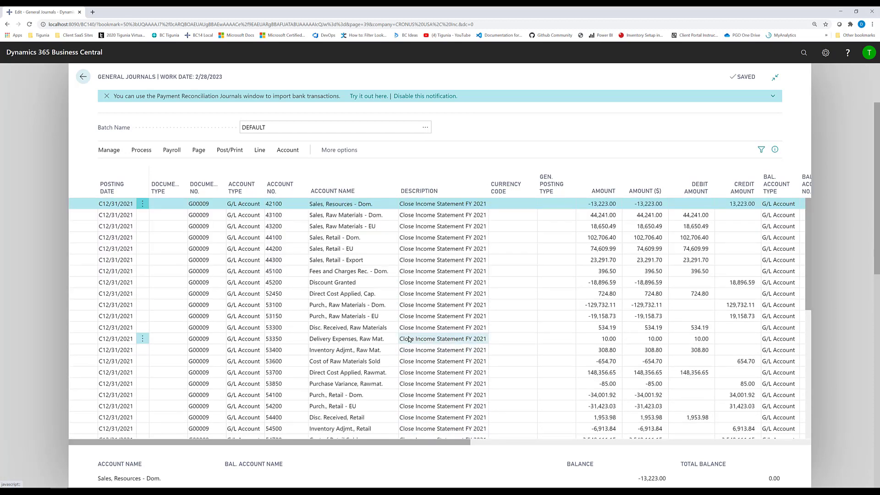
Step: Try to post the closing journal lines in the DEFAULT batch
click(224, 152)
click(114, 167)
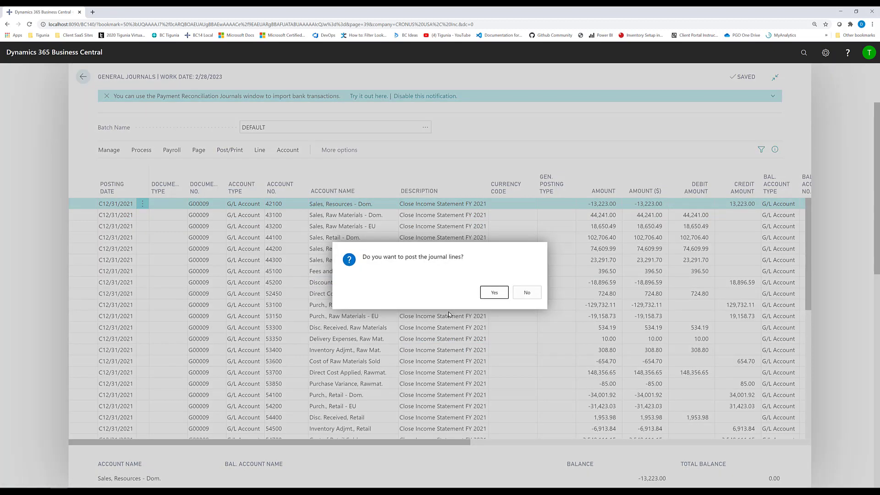
click(493, 292)
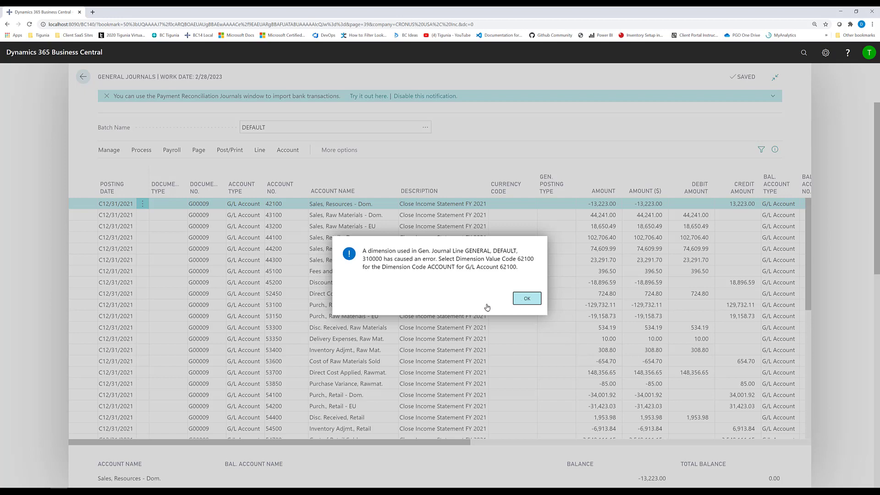
click(518, 302)
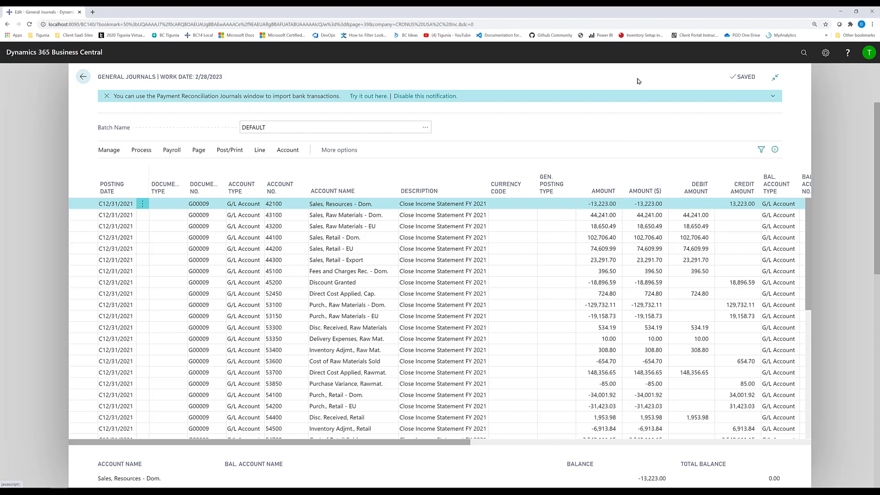
Step: Search for "config", open Configuration Packages and open the DEFDIM package card
click(802, 53)
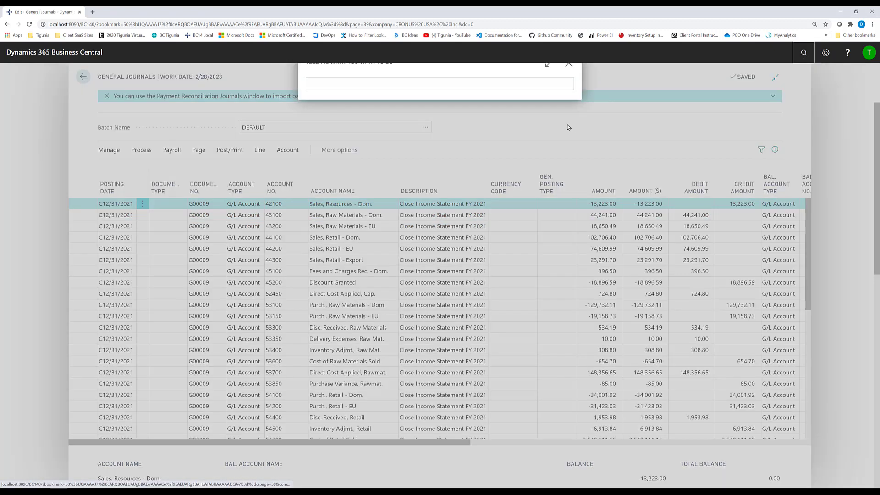
text(config)
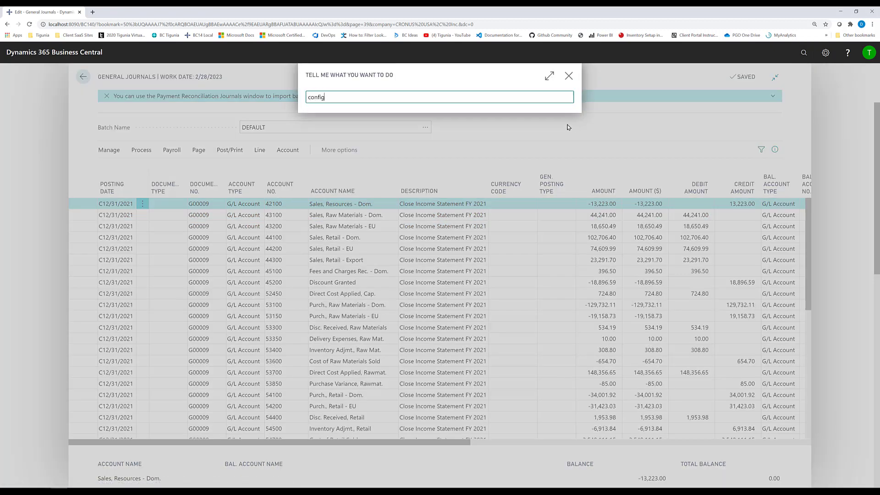
click(357, 134)
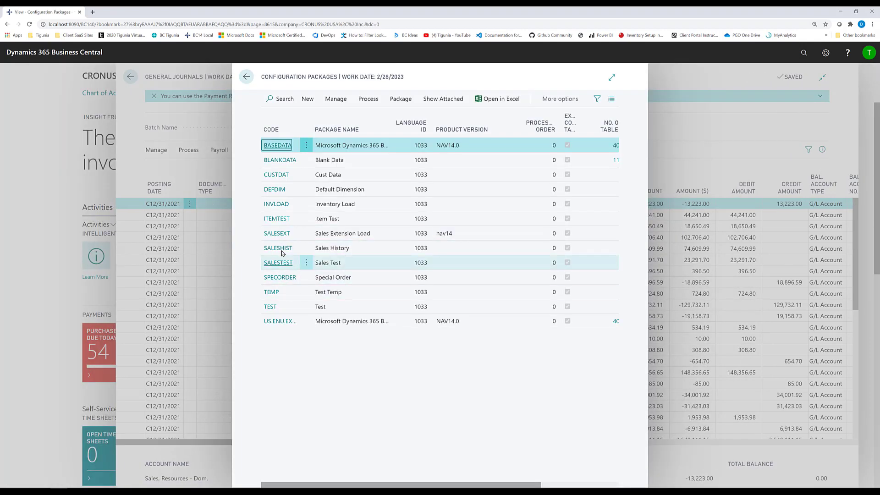
click(277, 191)
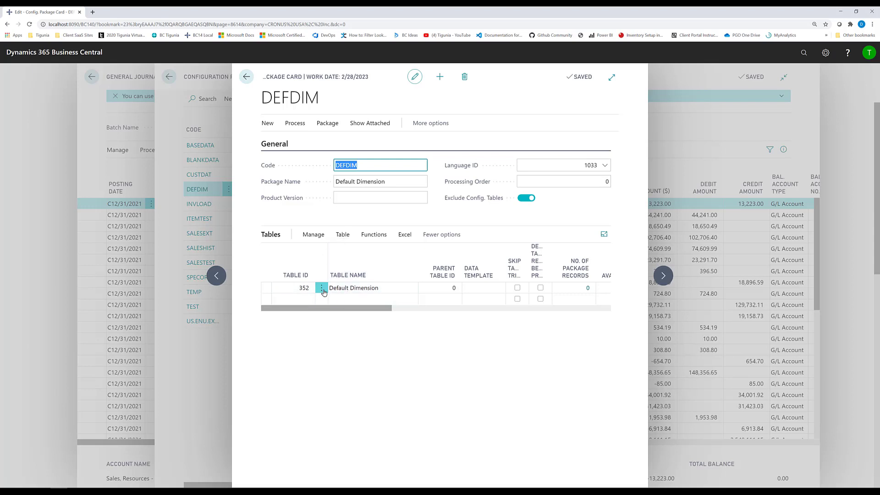
Step: Examine the included fields and the filters of the Default Dimension table (352) in the DEFDIM package
click(342, 234)
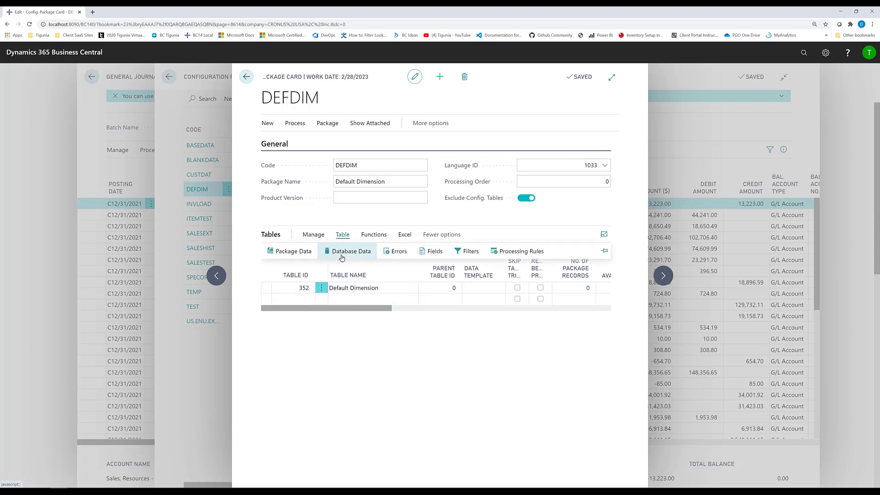
click(433, 252)
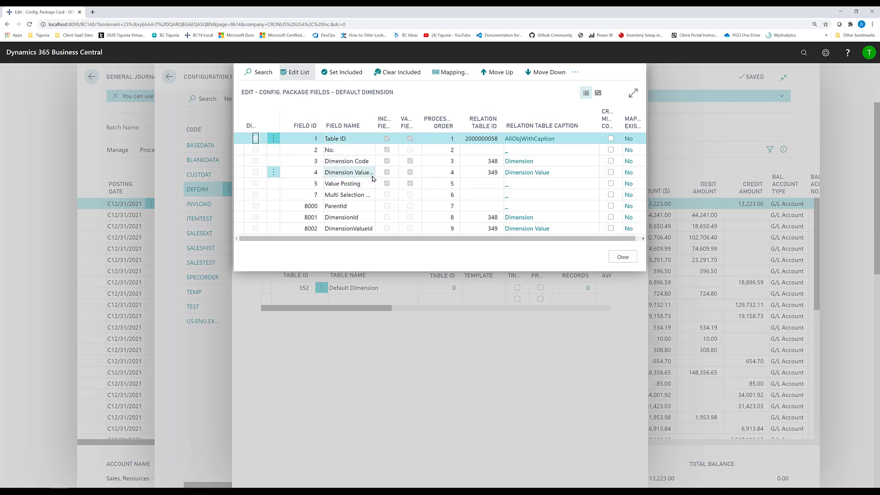
click(622, 257)
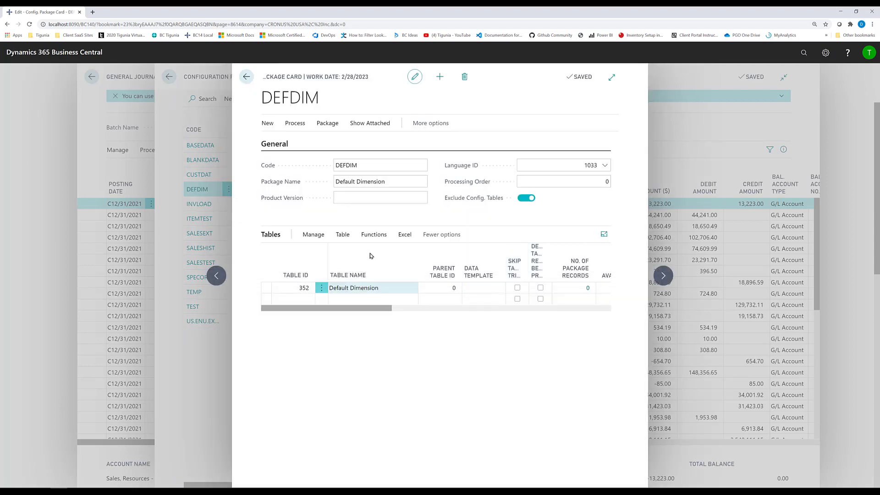
click(343, 234)
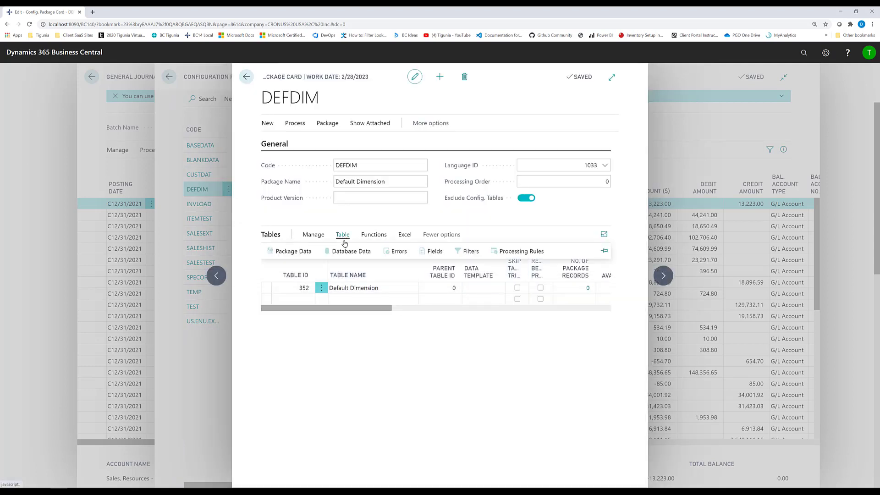
click(461, 252)
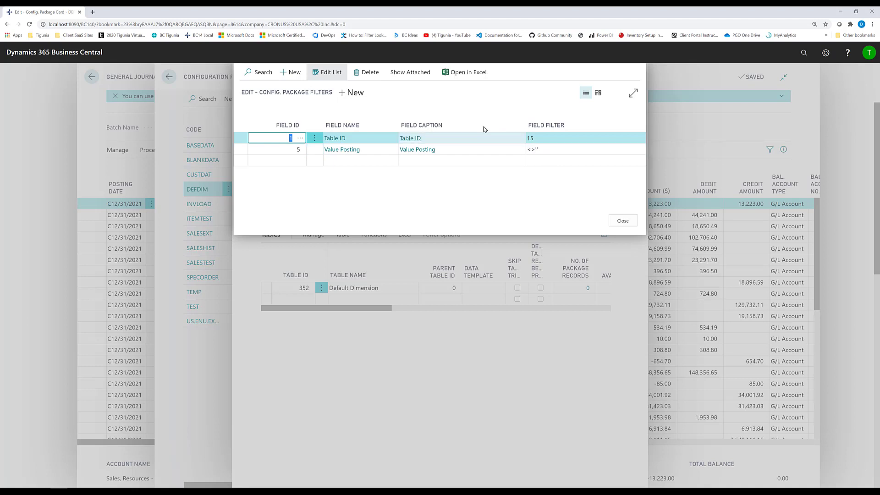
click(613, 223)
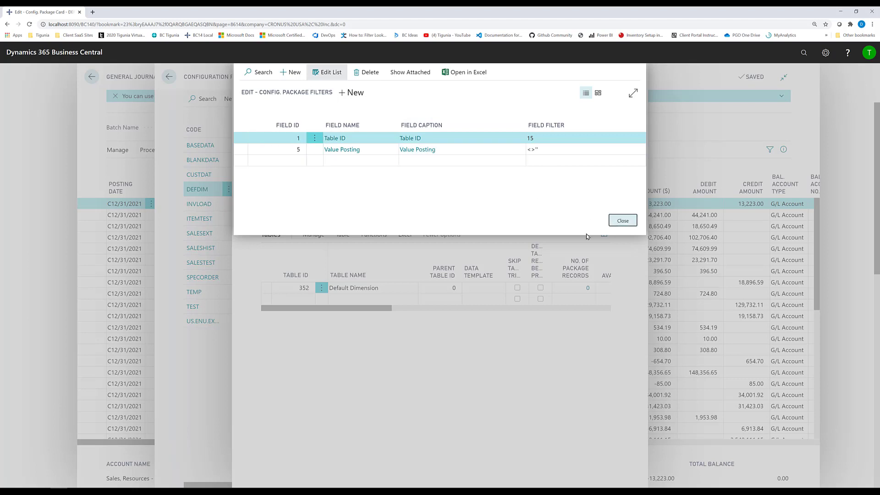
Step: Export the Default Dimension table to Excel and open the downloaded workbook
click(404, 235)
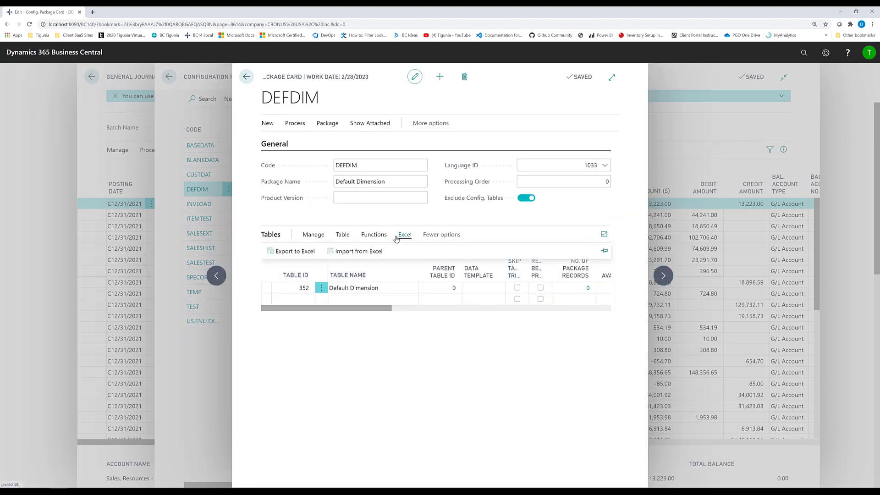
click(291, 254)
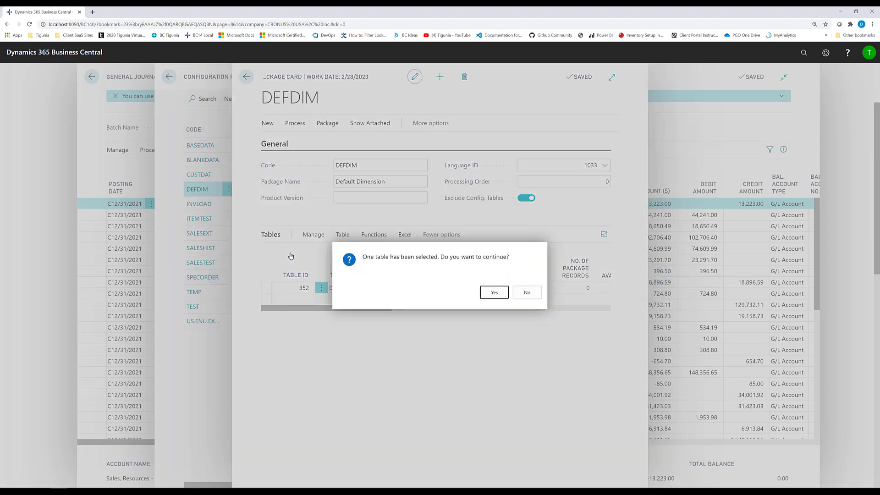
click(486, 292)
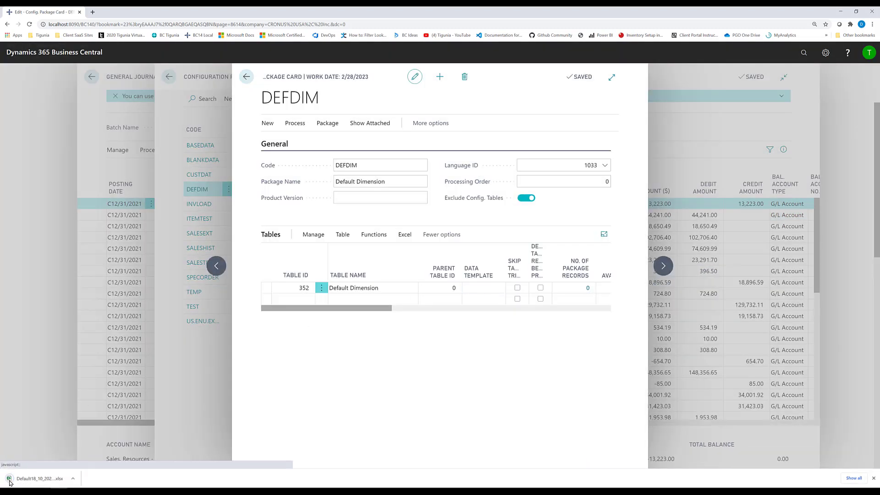
click(28, 479)
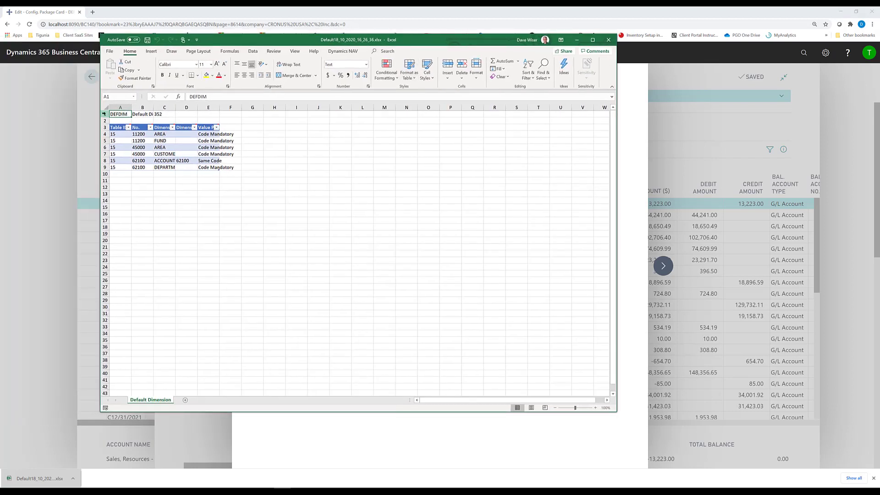
Step: Fit all columns of the Default Dimension sheet to their contents to read each account's dimension code and value posting
click(106, 108)
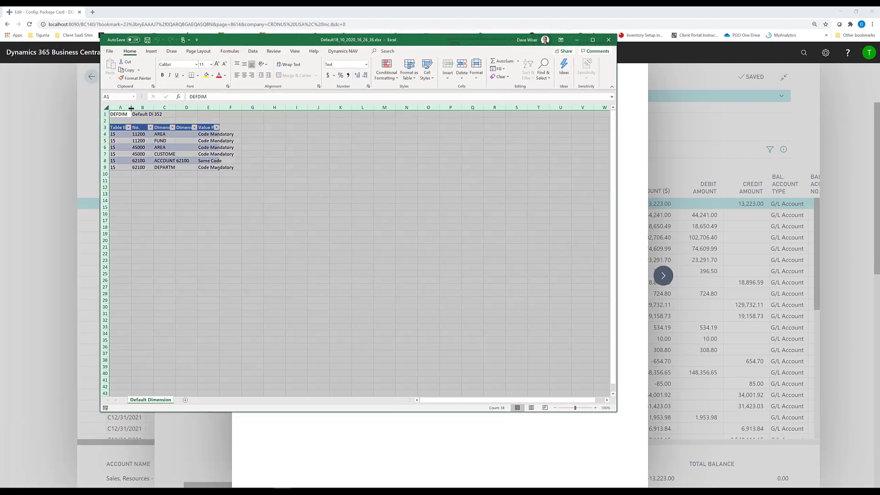
double_click(131, 108)
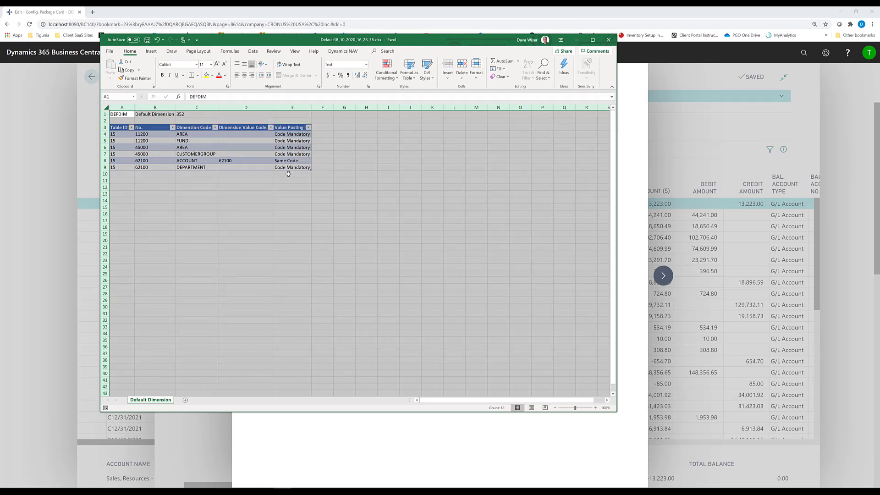
click(268, 195)
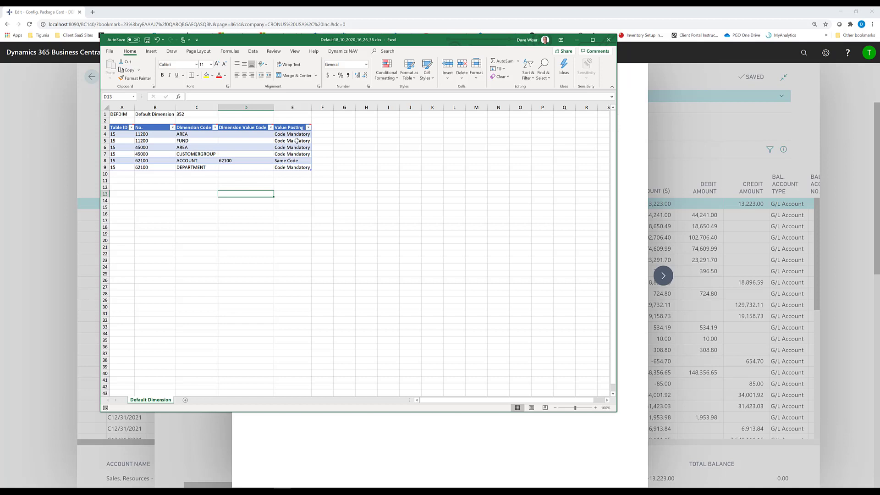
Step: Clear the Value Posting cells E4 to E9 for all listed accounts, and close the workbook without saving
drag(296, 134, 296, 168)
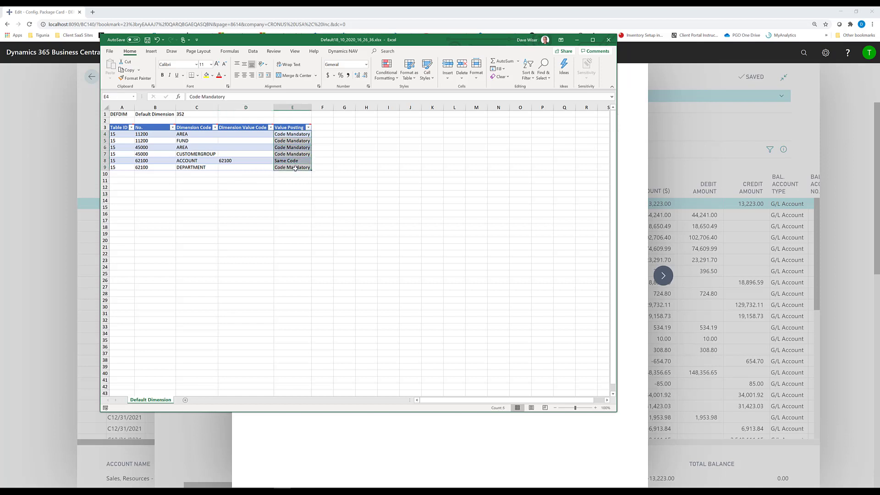
key(Delete)
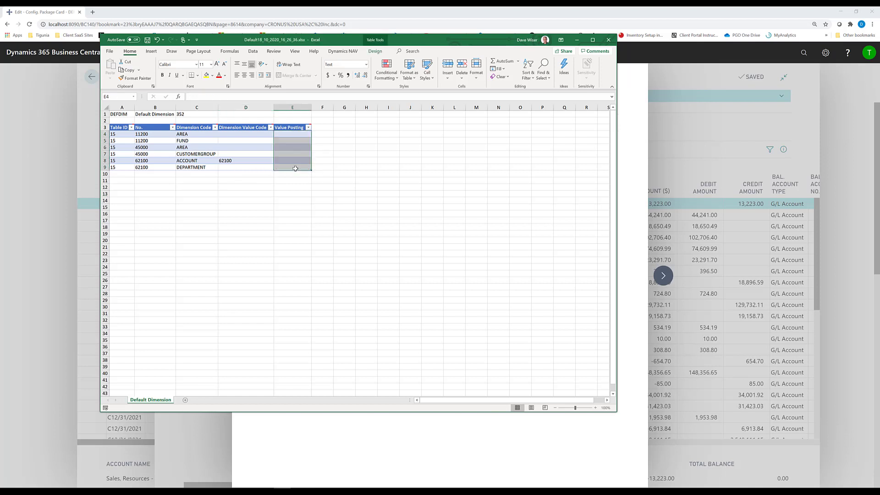
click(308, 206)
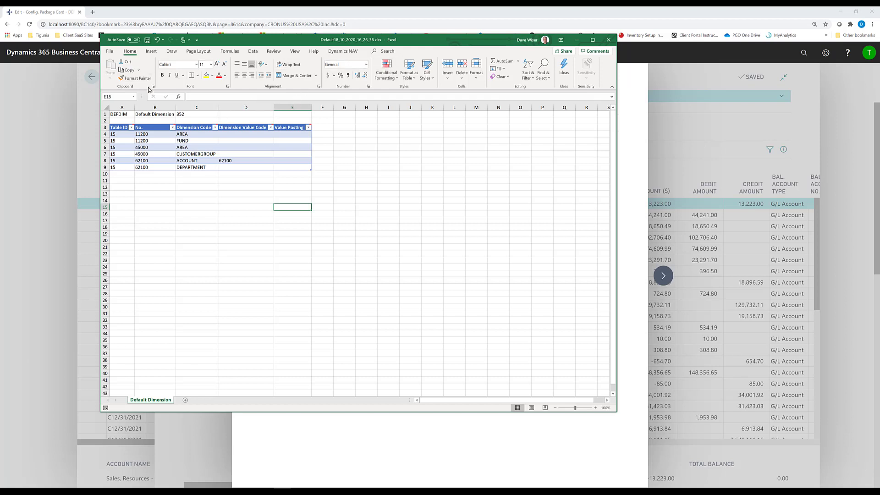
click(608, 40)
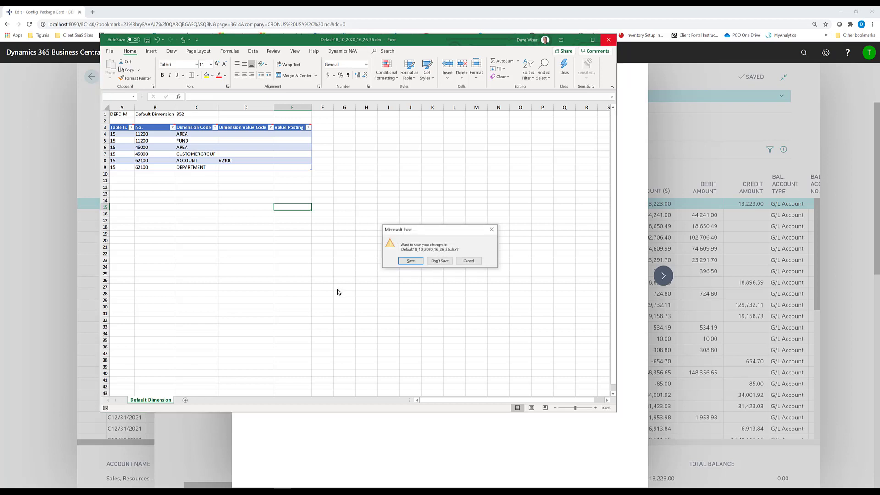
click(439, 261)
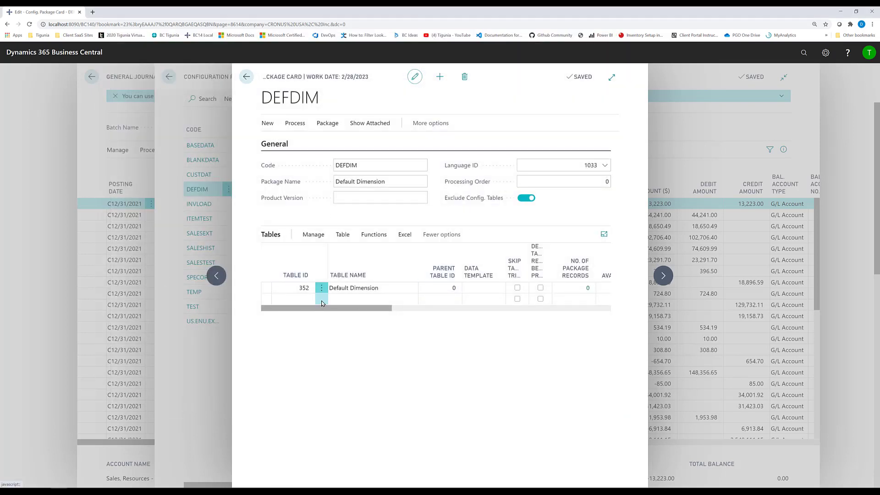
Step: Import DefDimBlank.xlsx from the Tigunia folder into the Default Dimension table (352) of the DEFDIM package
click(404, 234)
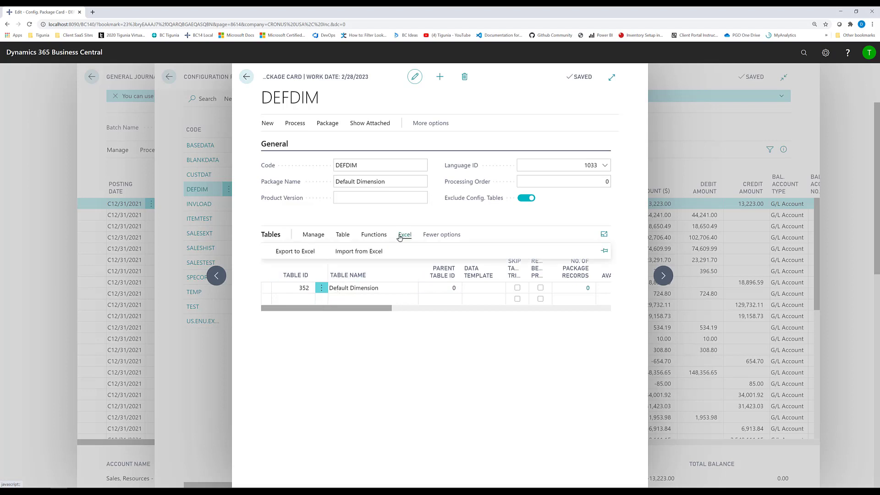
click(357, 254)
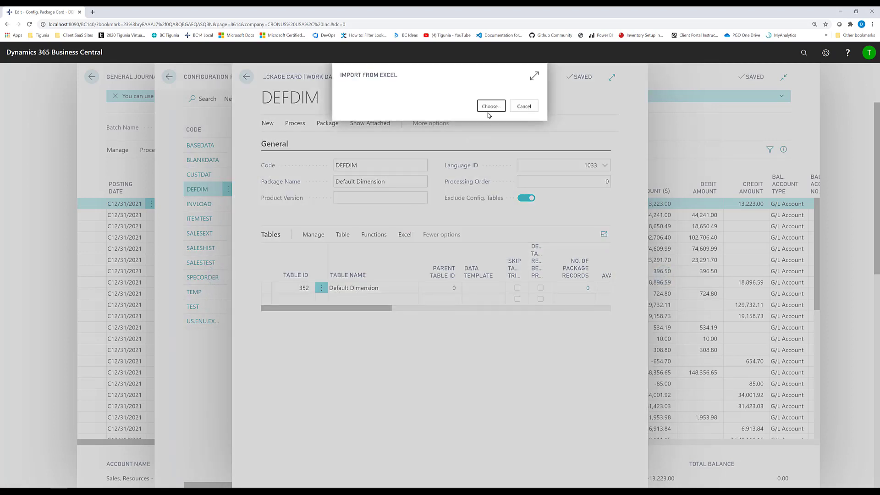
click(489, 109)
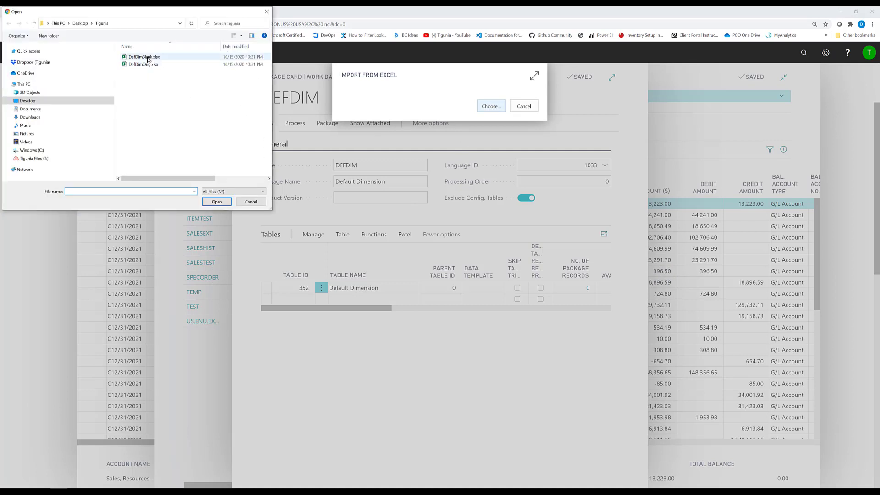
click(148, 58)
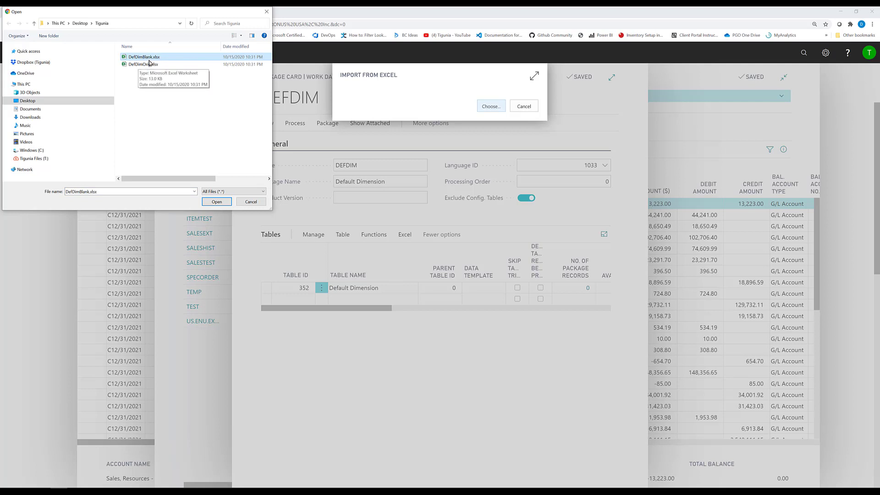
click(216, 202)
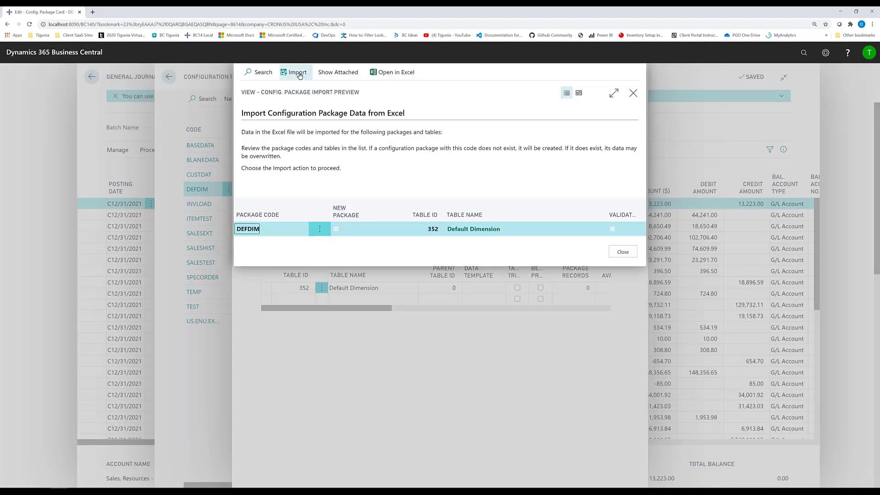
click(293, 72)
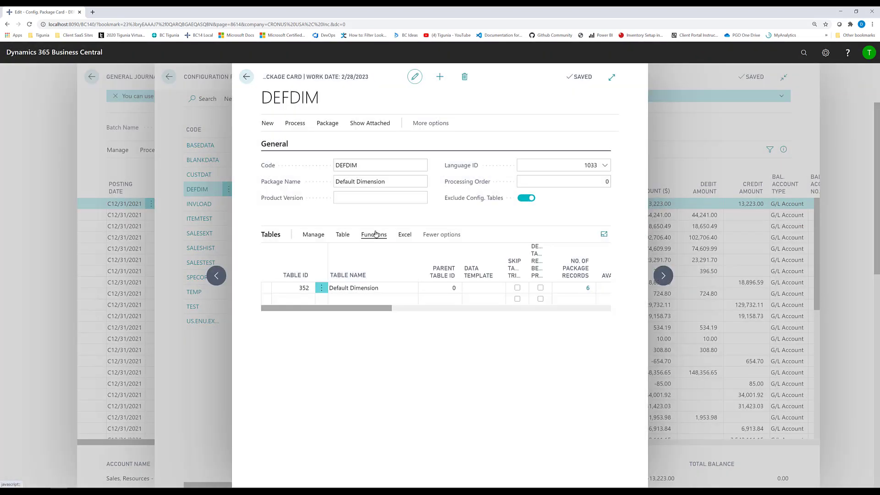
Step: Apply the imported blank value posting data to the Default Dimension table and acknowledge the result
click(376, 241)
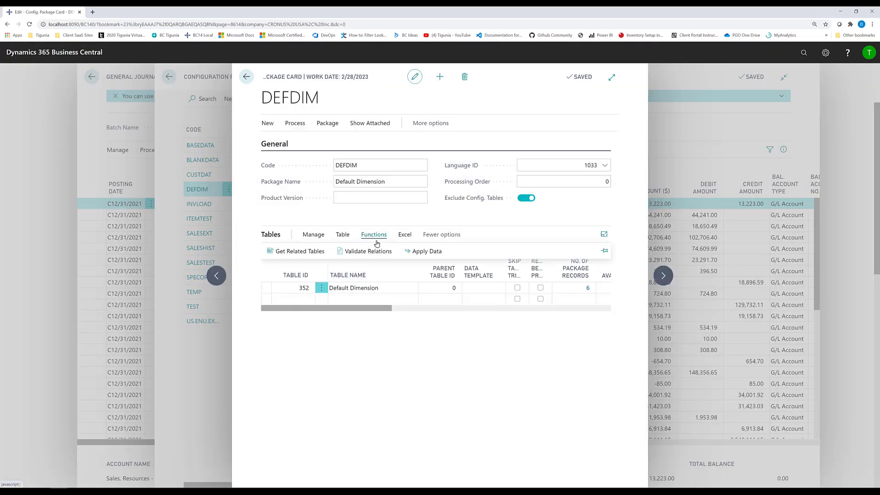
click(418, 251)
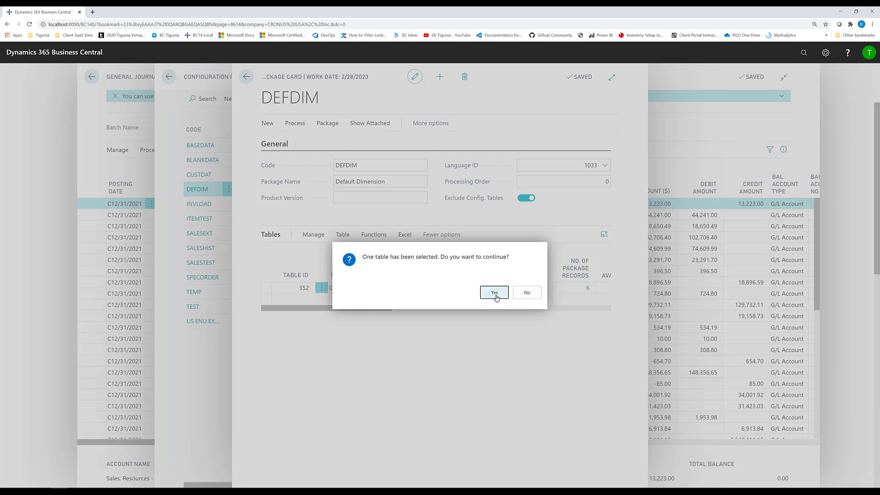
click(494, 294)
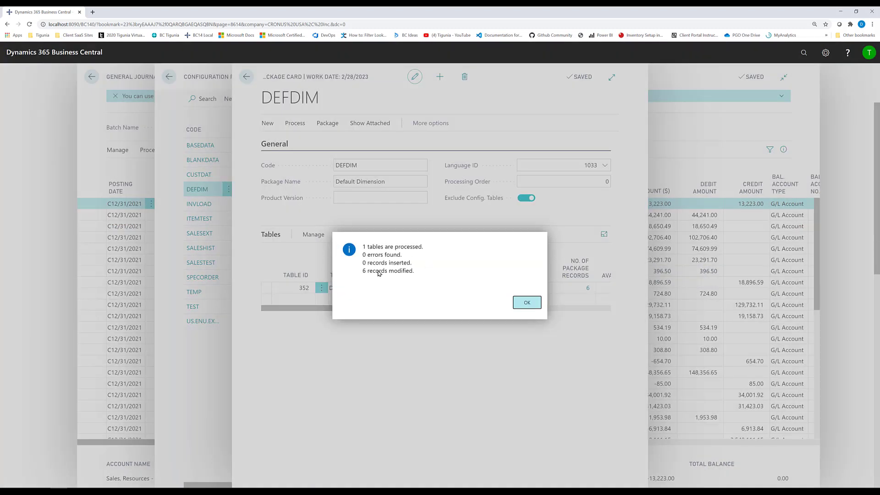
click(526, 302)
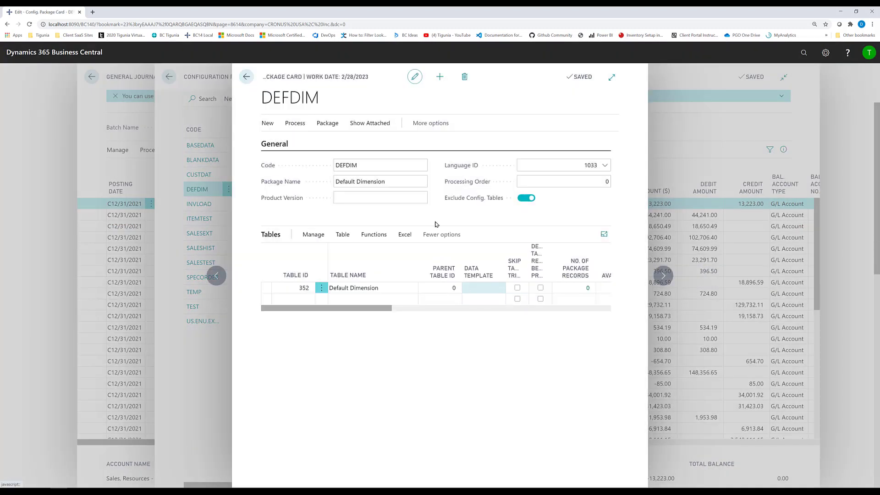
Step: Return to the DEFAULT batch of the general journal and post the Close Income Statement FY 2021 lines
click(247, 76)
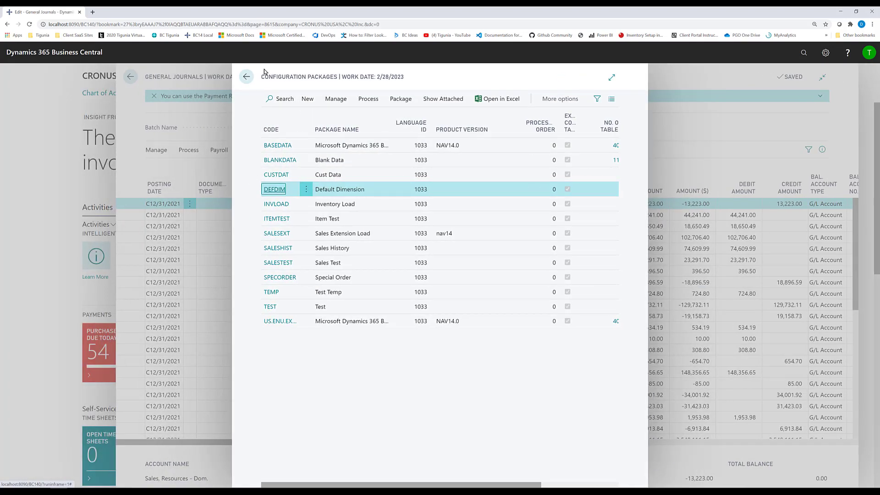
click(245, 77)
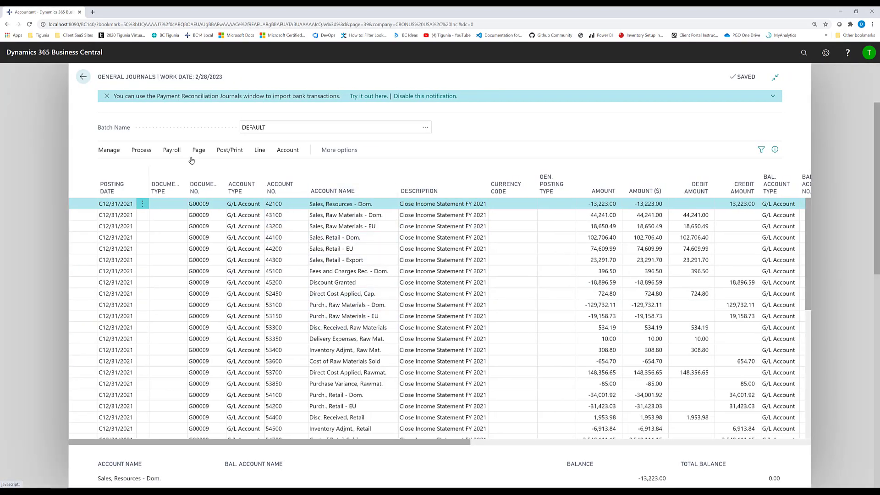
click(224, 151)
click(114, 168)
click(490, 294)
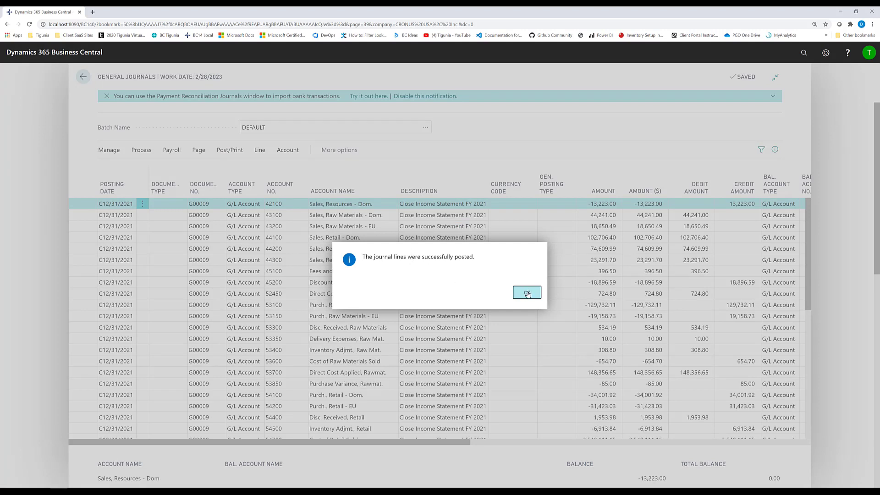
key(Return)
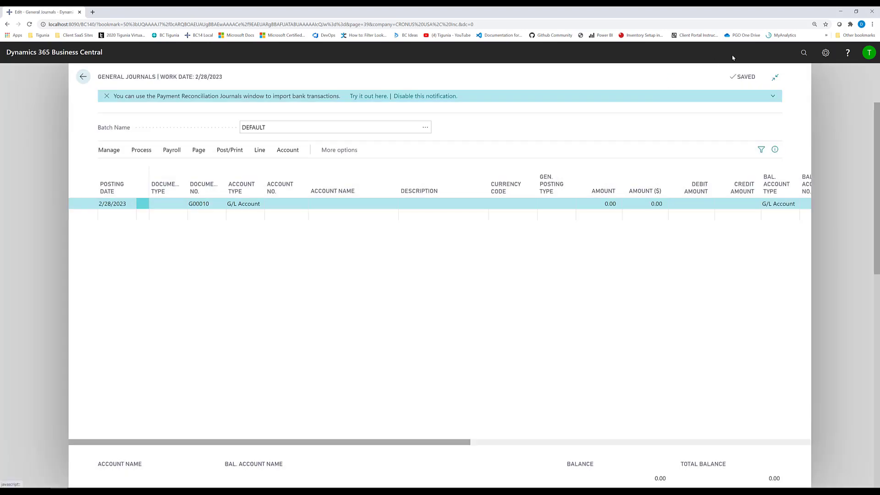
Step: Search for "config", go to Configuration Packages and open the DEFDIM package
click(803, 53)
text(config)
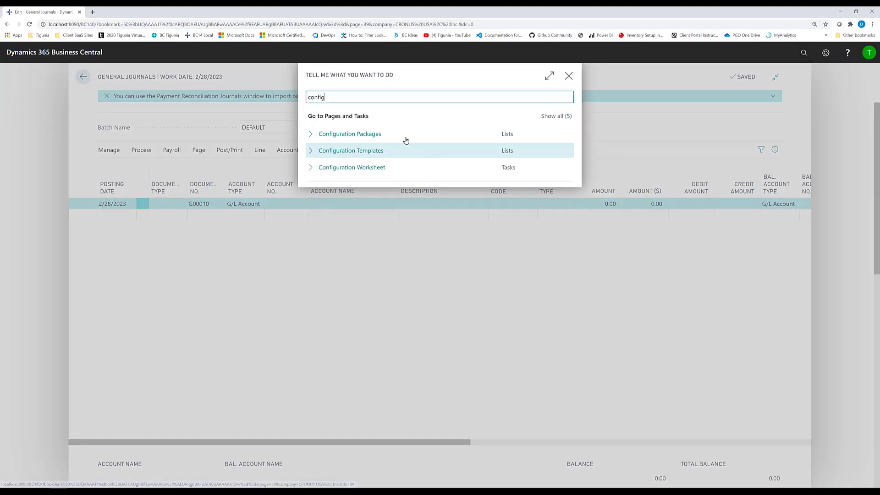
click(372, 138)
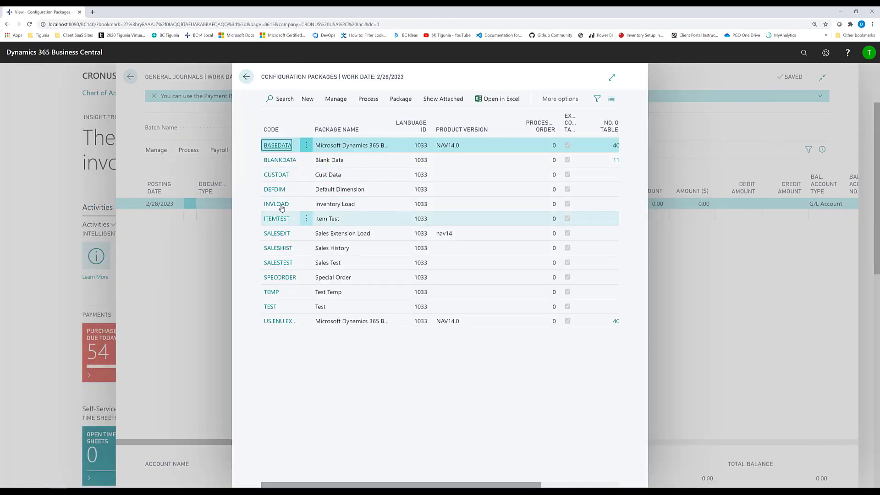
click(273, 191)
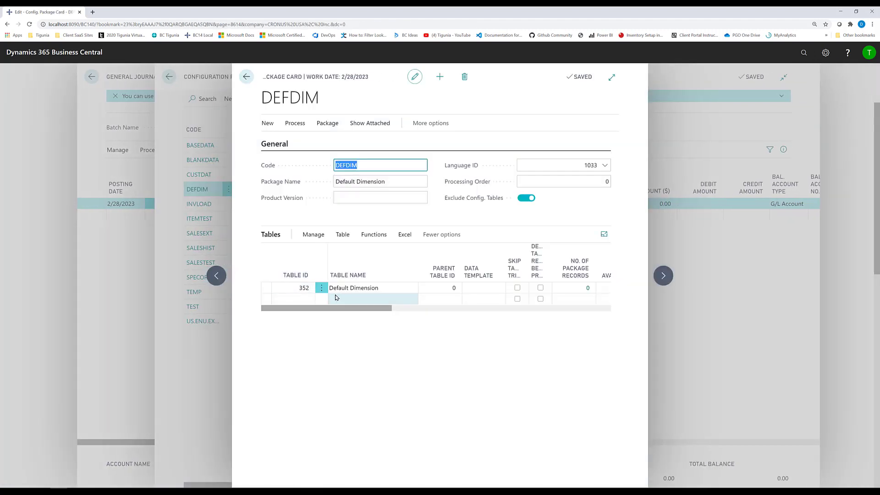
Step: Import the original default dimension rules from DefDimOrig.xlsx into the DEFDIM package
click(406, 236)
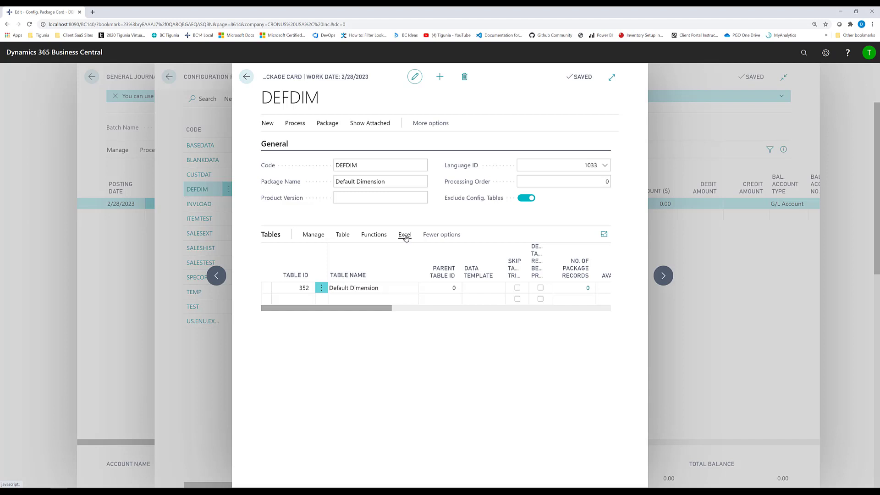
click(340, 253)
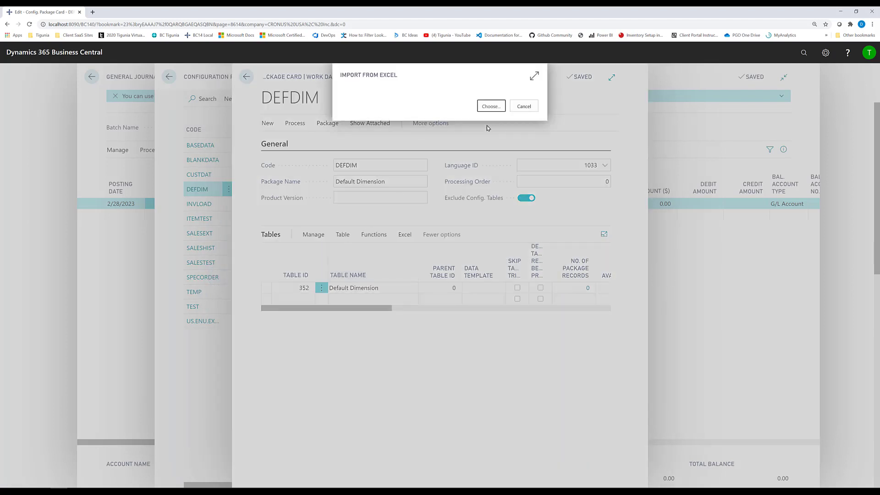
click(490, 106)
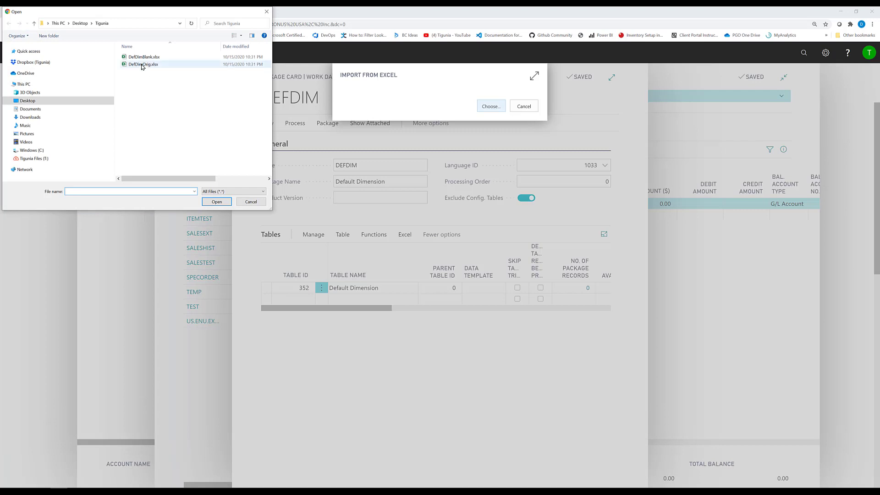
click(143, 64)
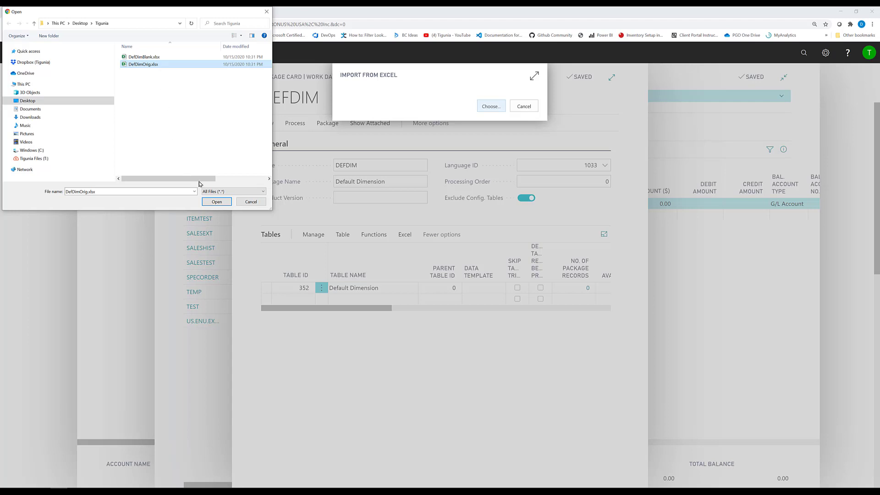
click(215, 202)
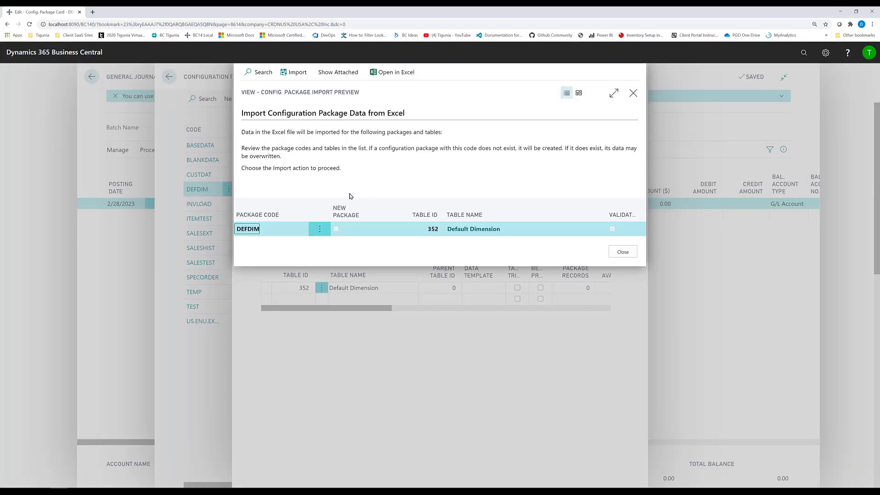
click(294, 76)
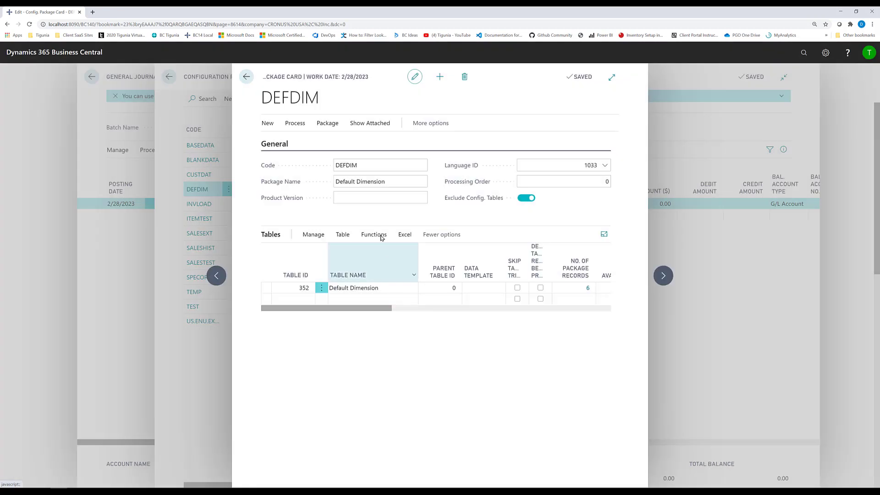
Step: Apply the imported original data to the Default Dimension table to restore the value posting rules
click(372, 234)
click(413, 251)
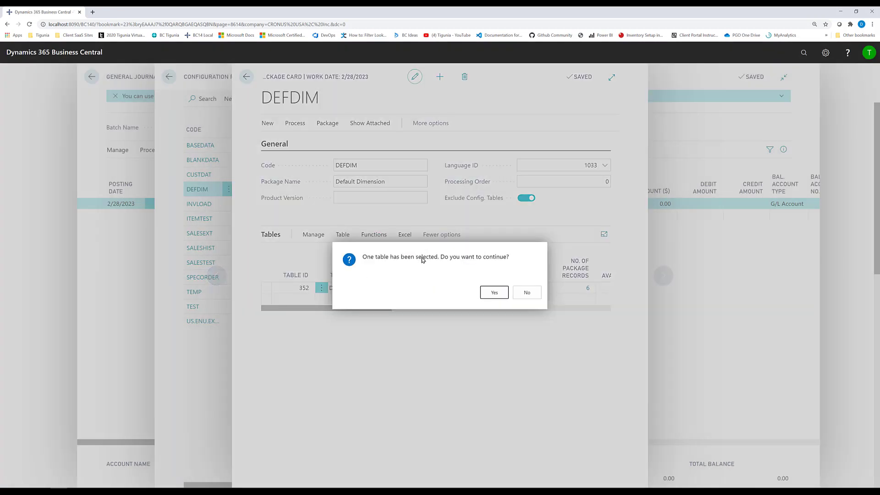
click(489, 293)
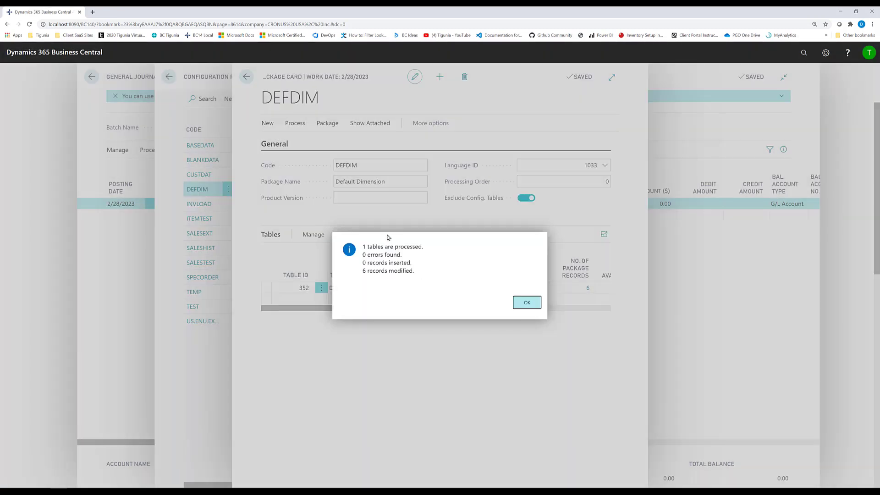
click(524, 305)
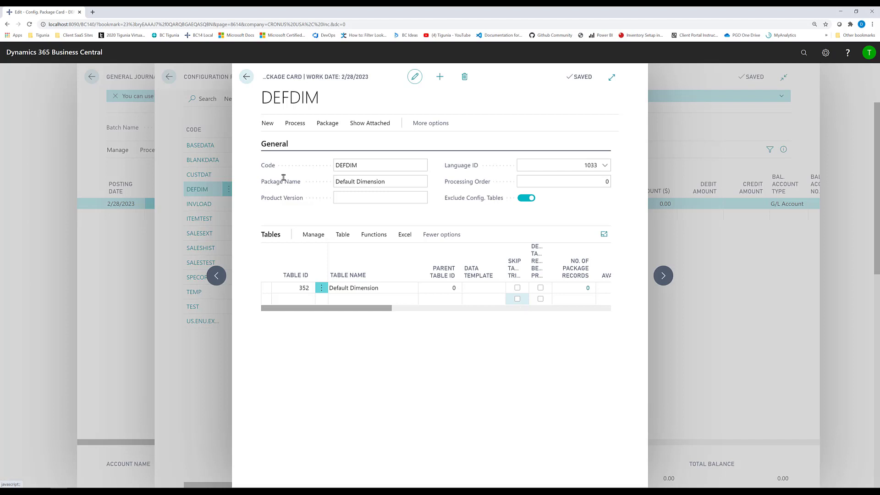
Step: Close the DEFDIM package, the package list and the general journal to return to the role center
click(247, 77)
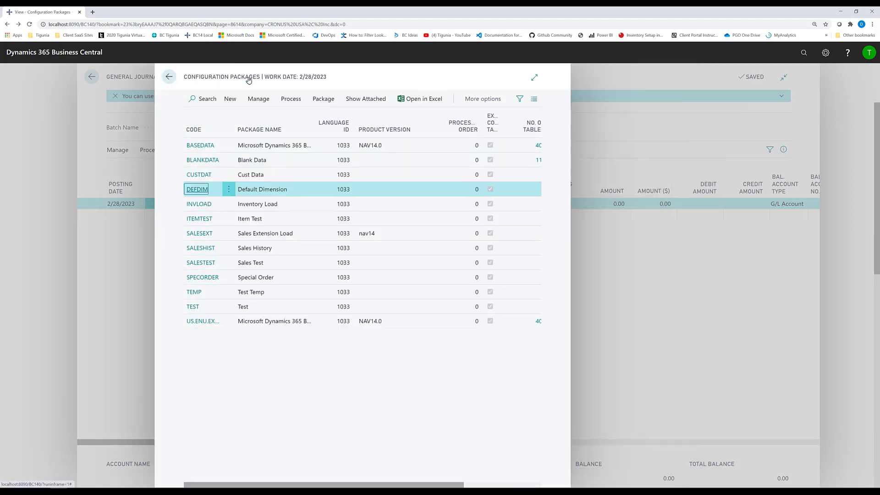
click(246, 78)
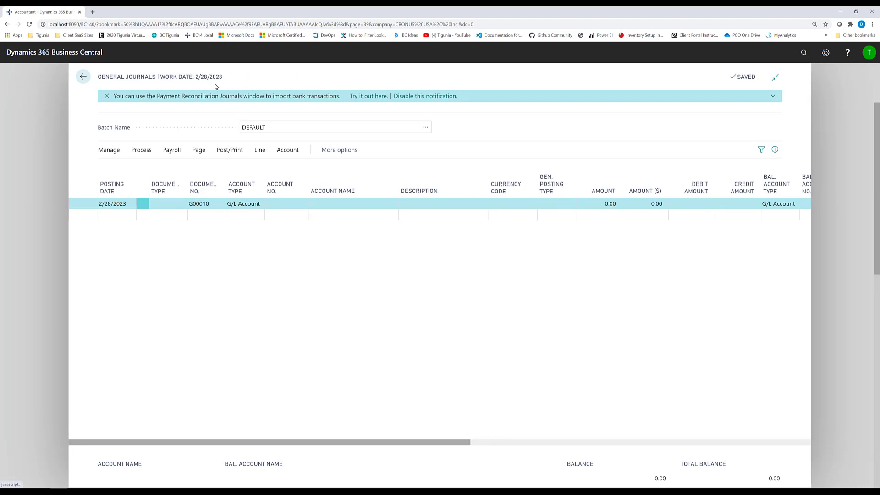
click(84, 78)
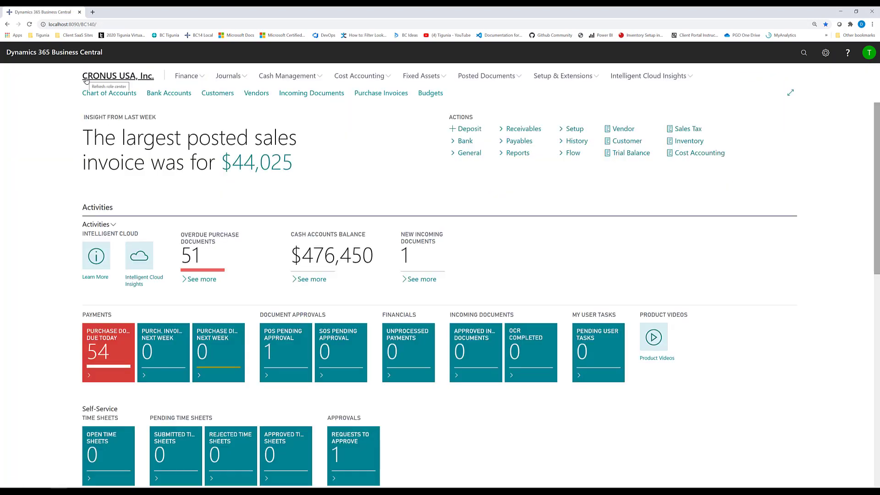